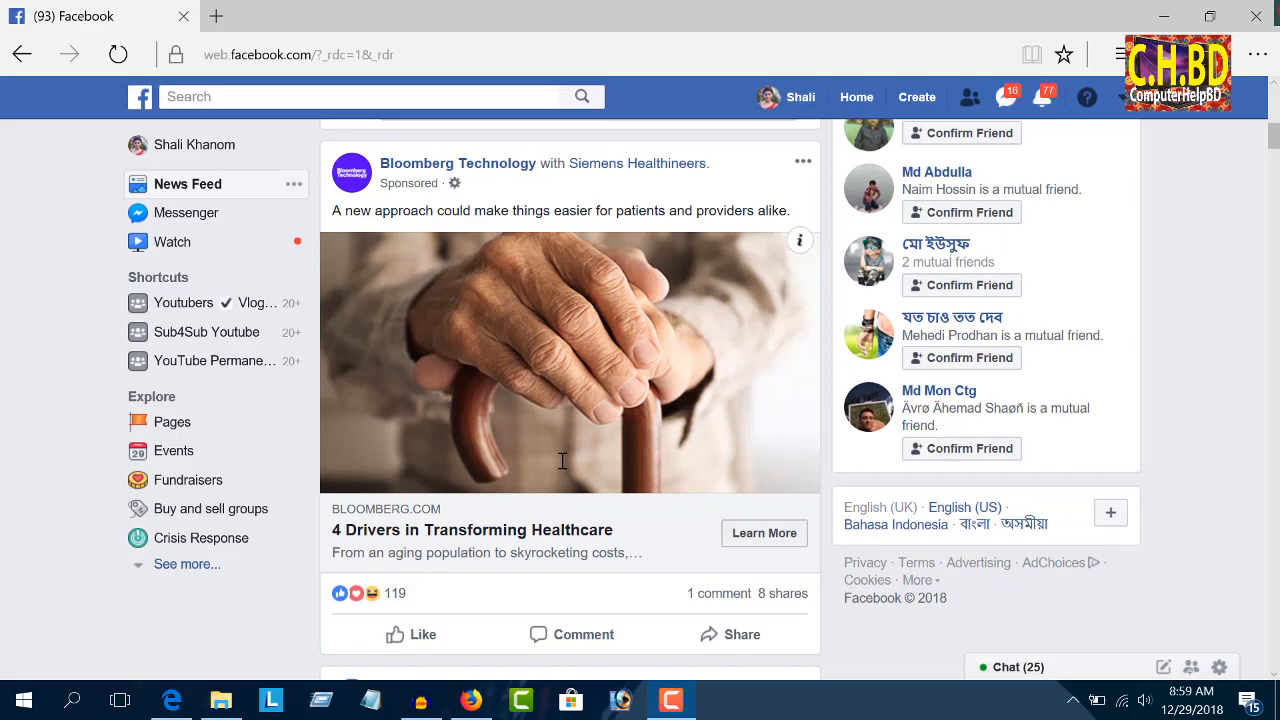
scroll(563, 460, "up", 5)
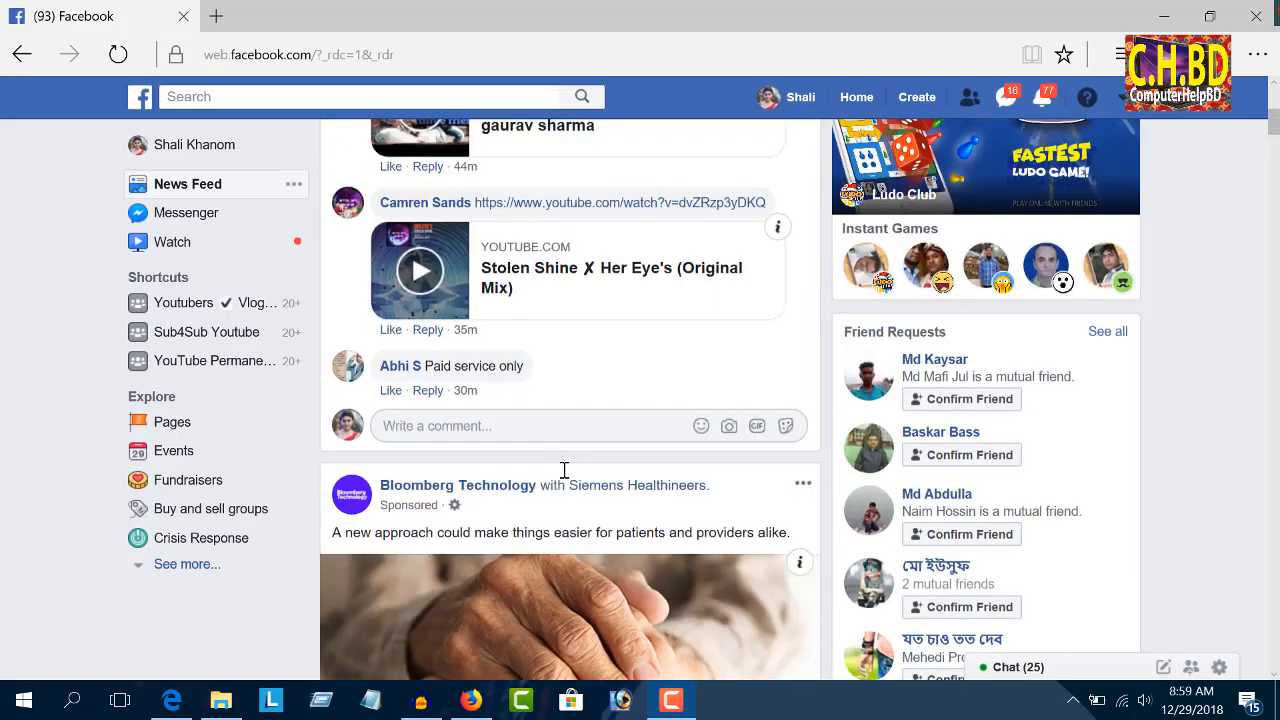
scroll(564, 471, "down", 5)
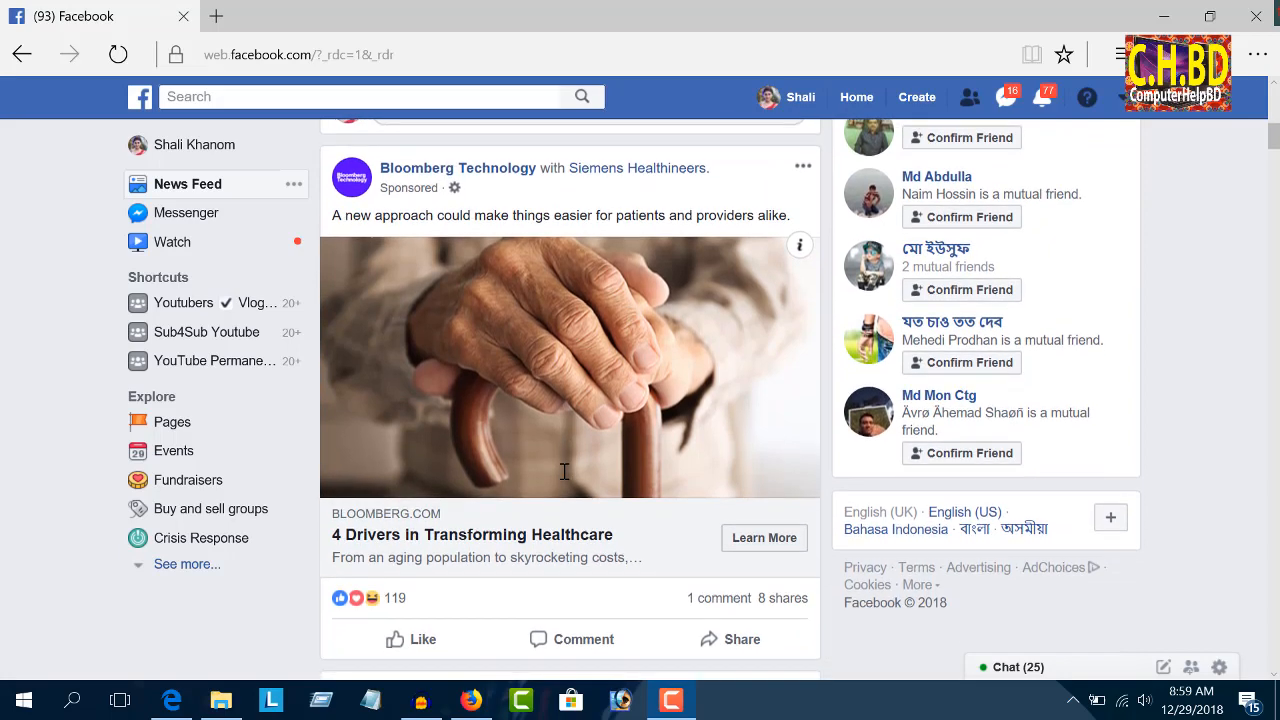
scroll(564, 471, "down", 10)
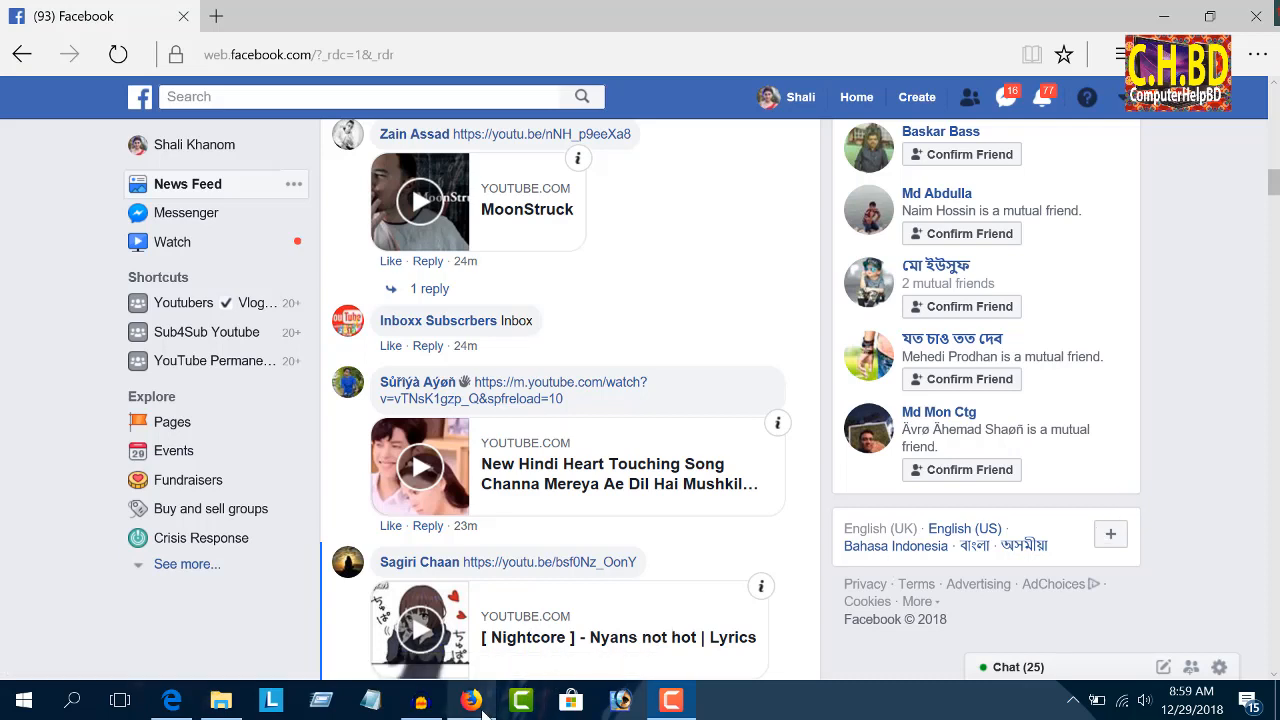
mouse_move(482, 711)
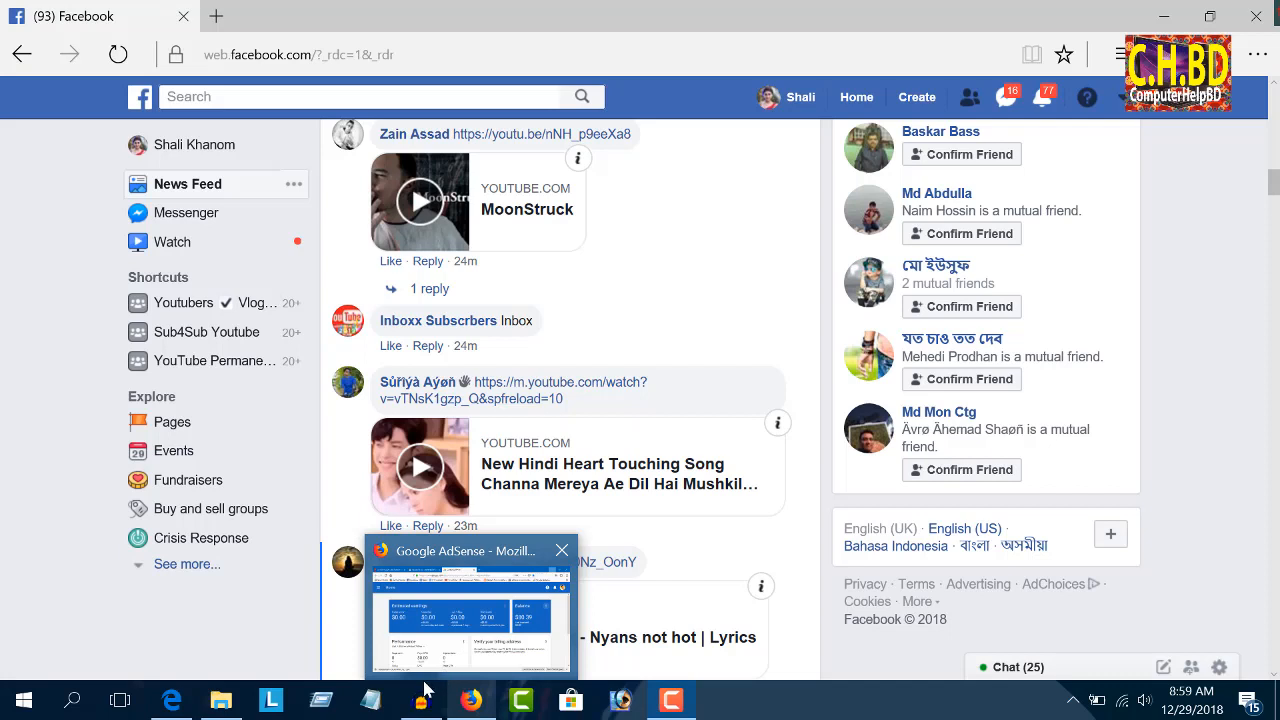
mouse_move(419, 708)
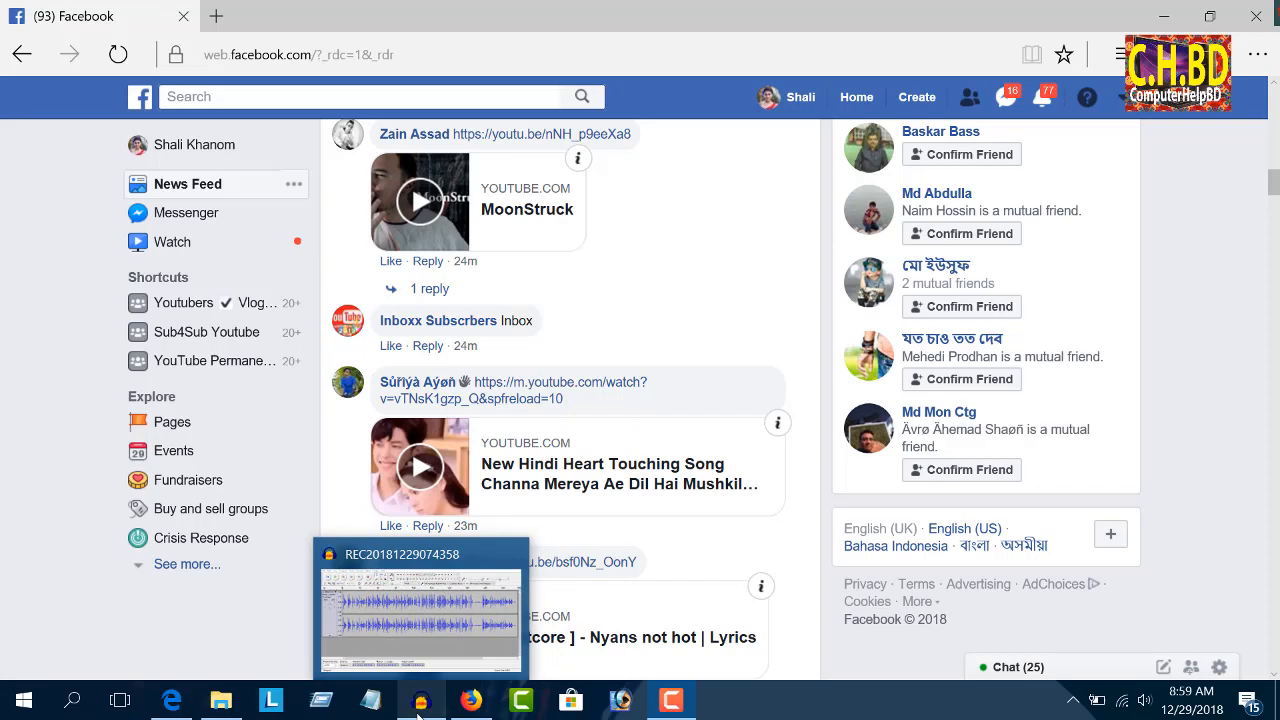
left_click(419, 705)
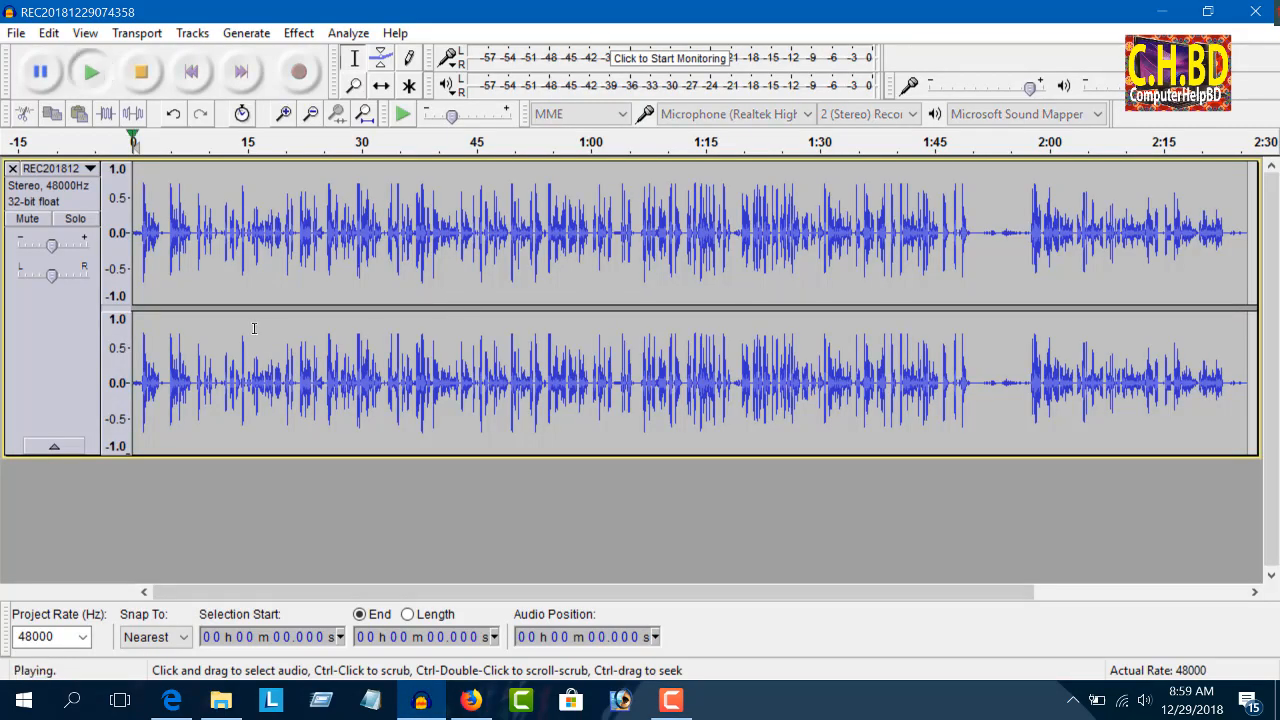
left_click(284, 113)
left_click(284, 113)
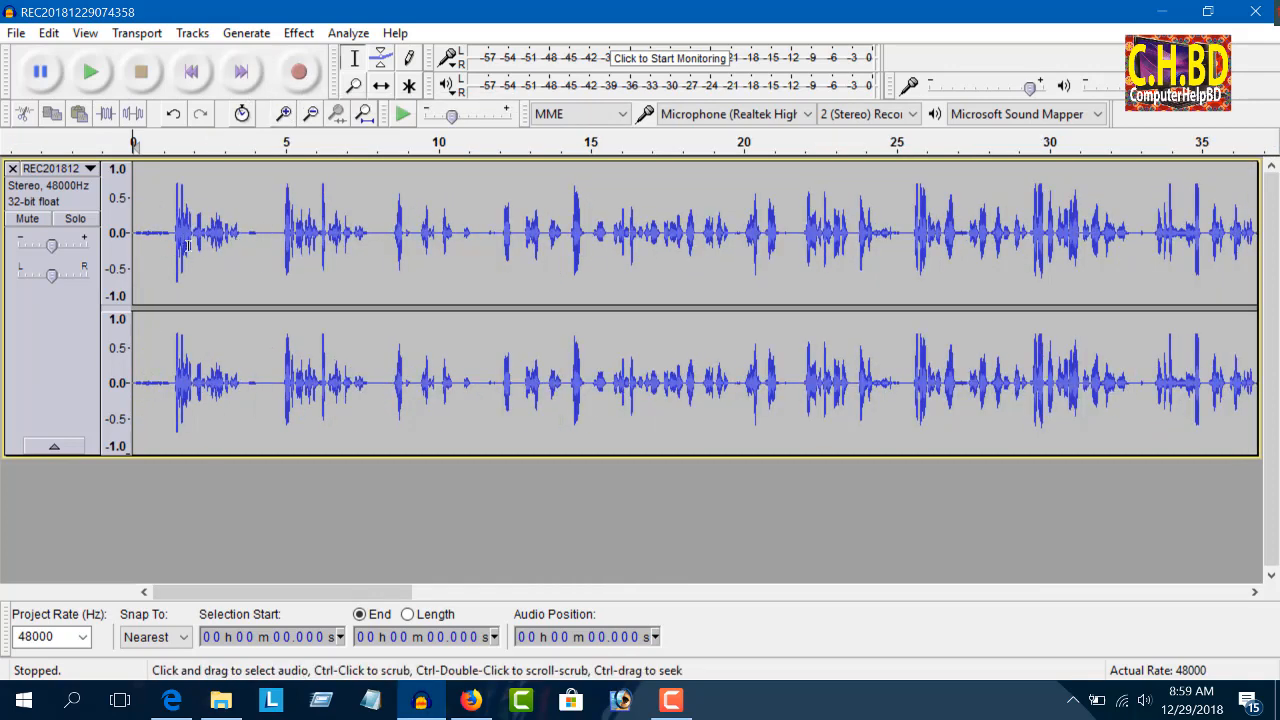
scroll(208, 273, "up", 3)
scroll(291, 310, "down", 6)
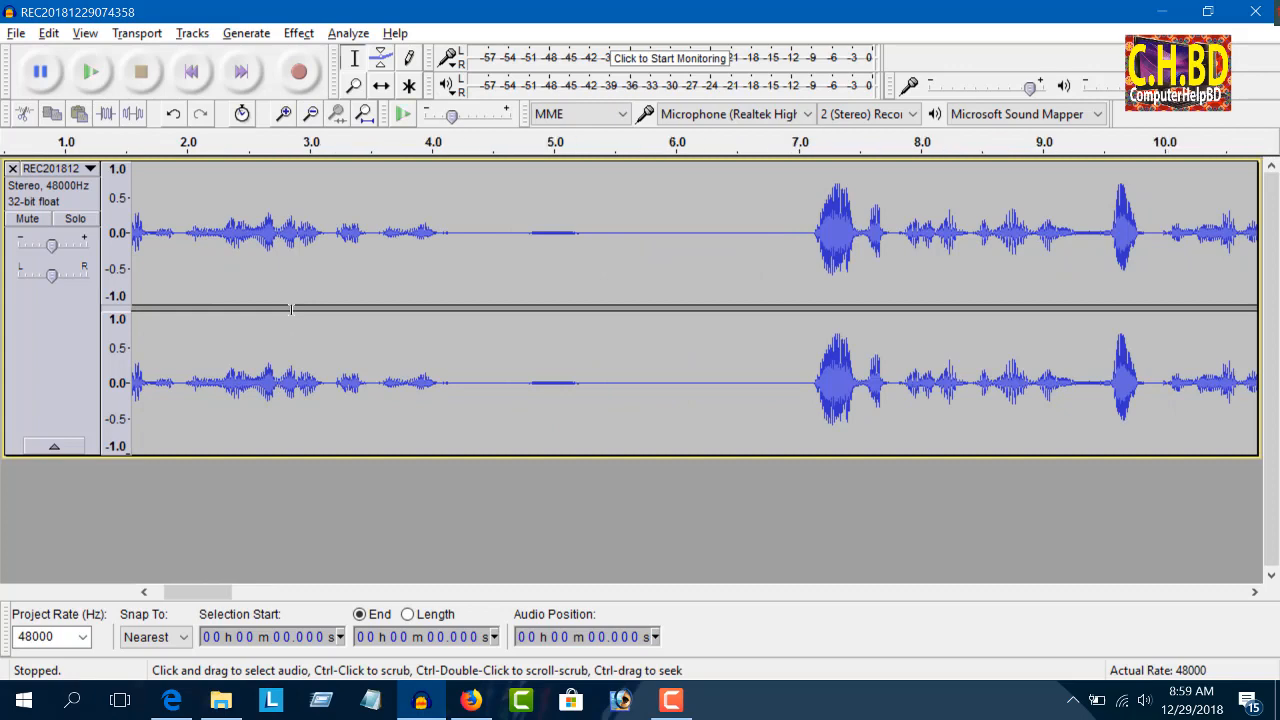
scroll(395, 300, "up", 3)
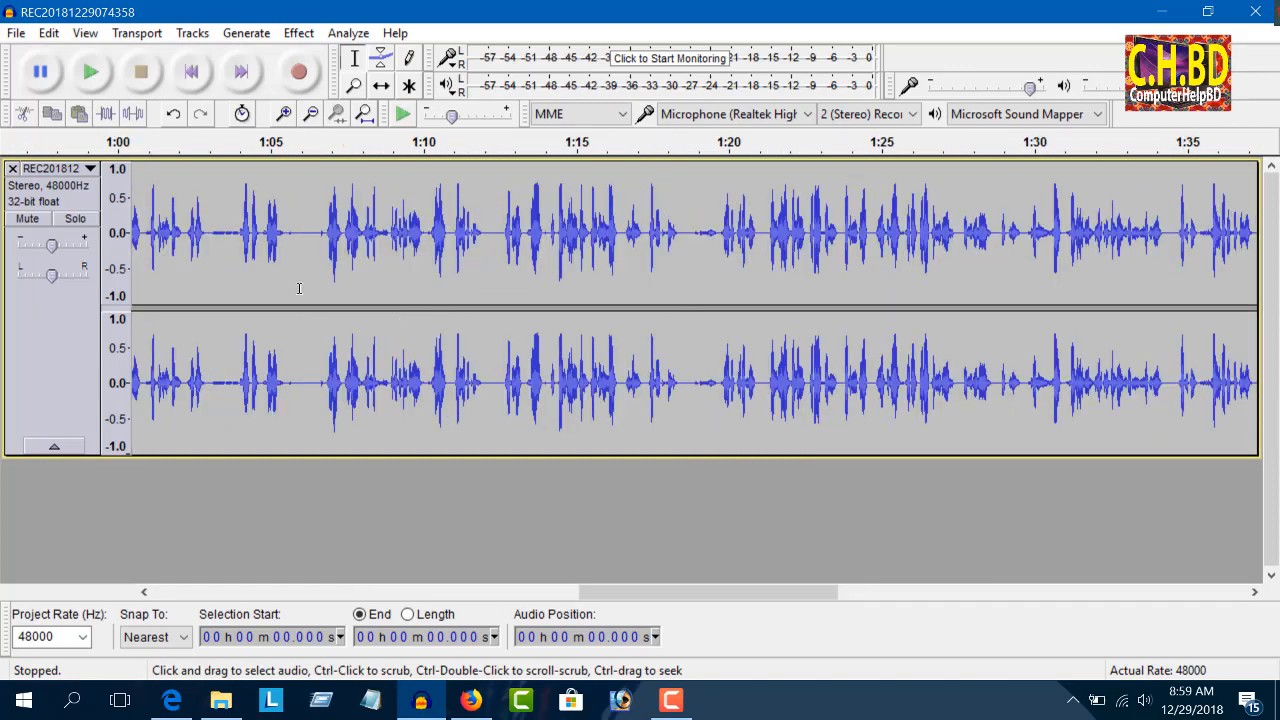
left_click(322, 235)
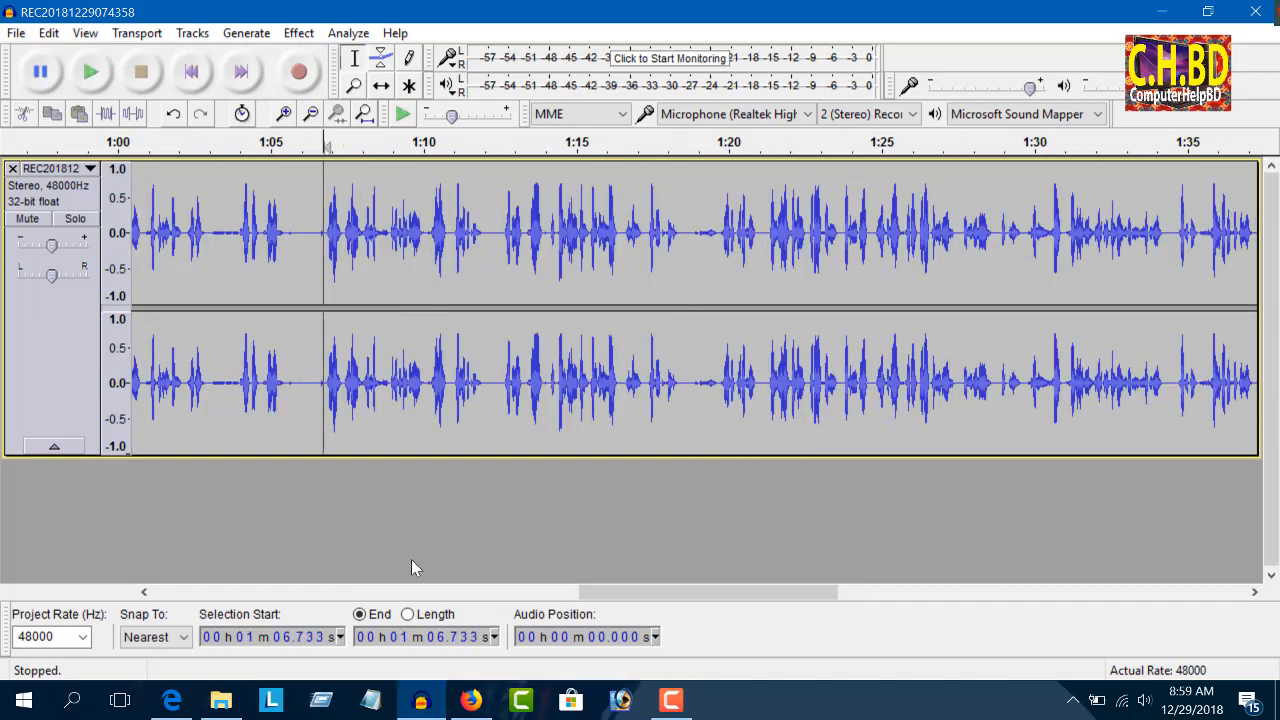
left_click_drag(590, 592, 148, 562)
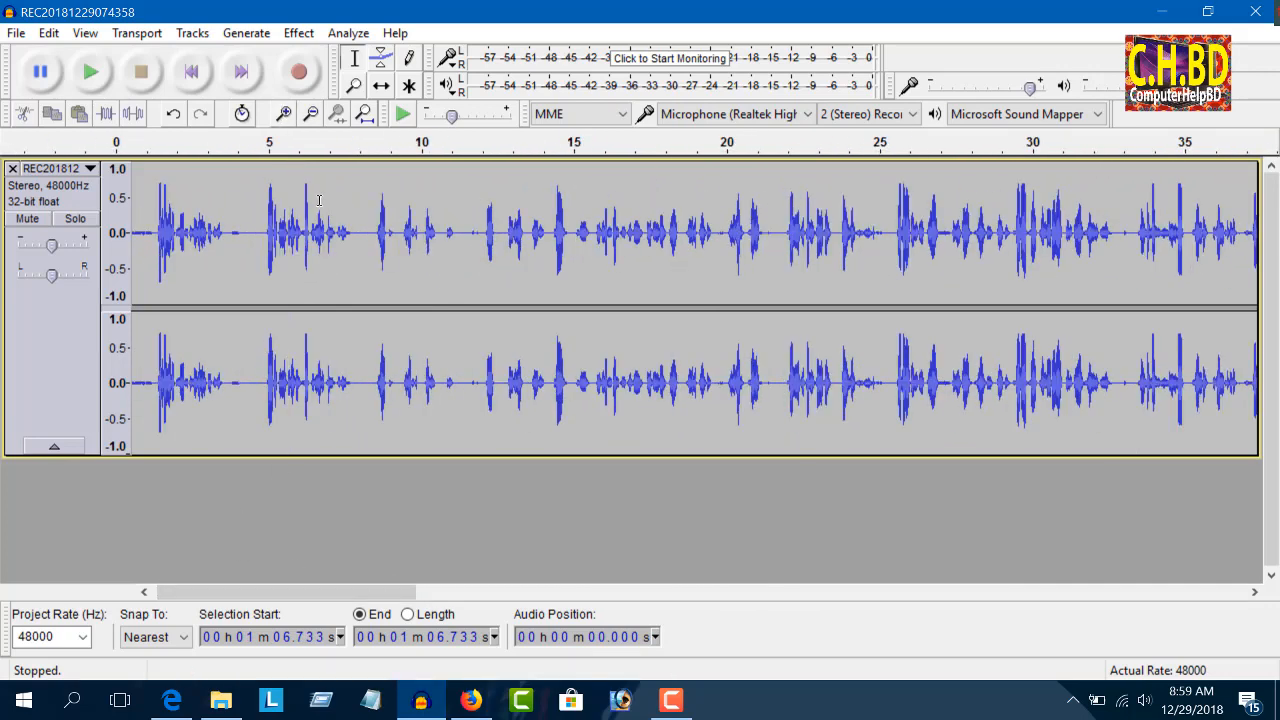
Step: Select the entire recording and amplify it by 20.0 dB with clipping allowed
double_click(308, 233)
left_click(298, 33)
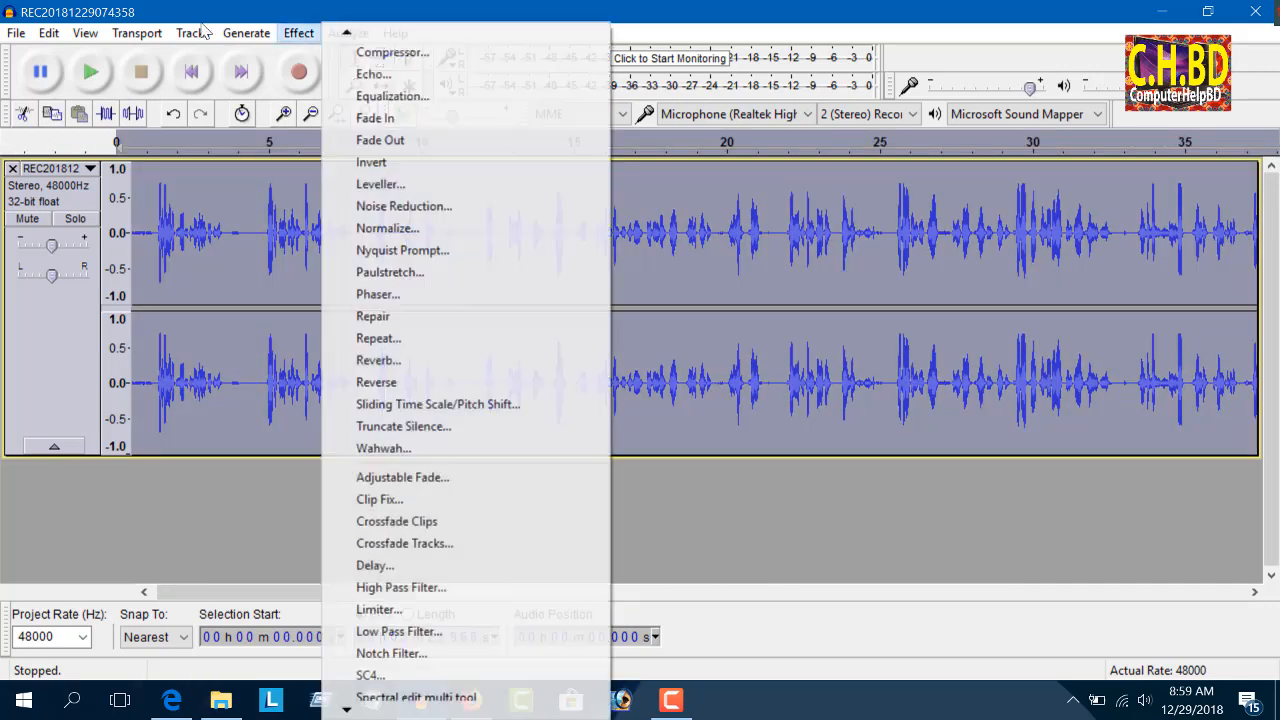
mouse_move(362, 34)
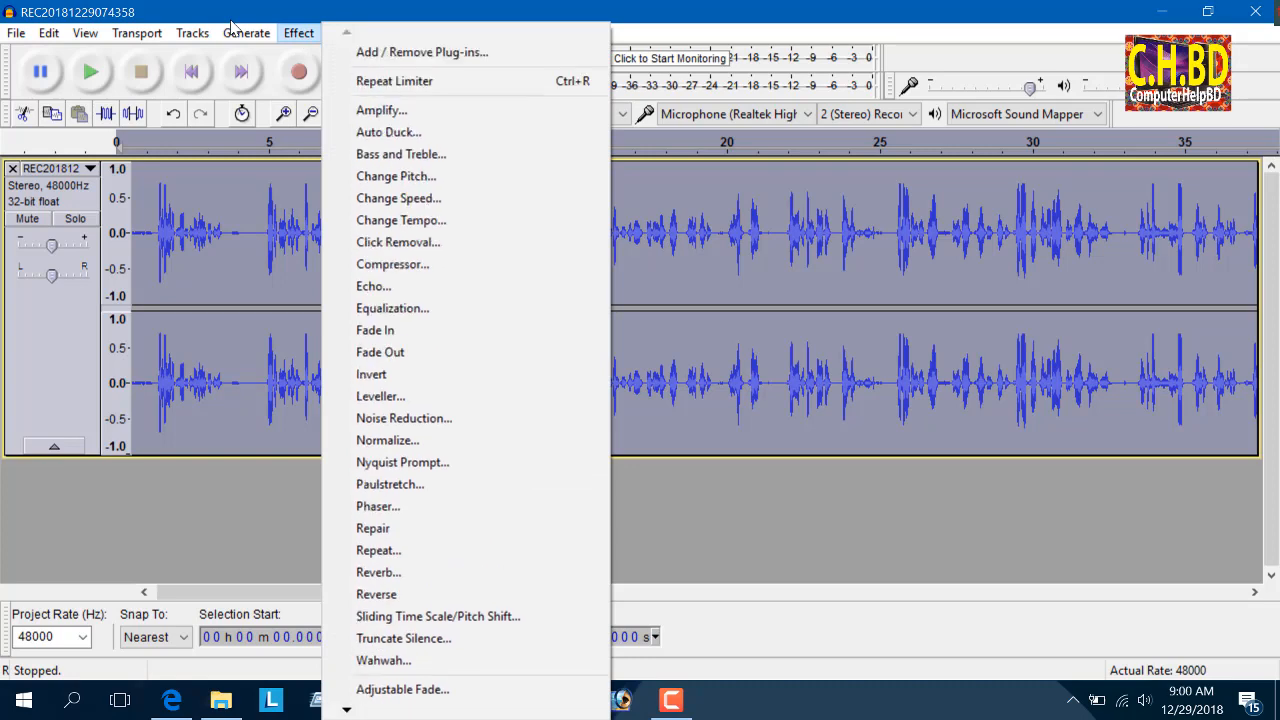
left_click(390, 110)
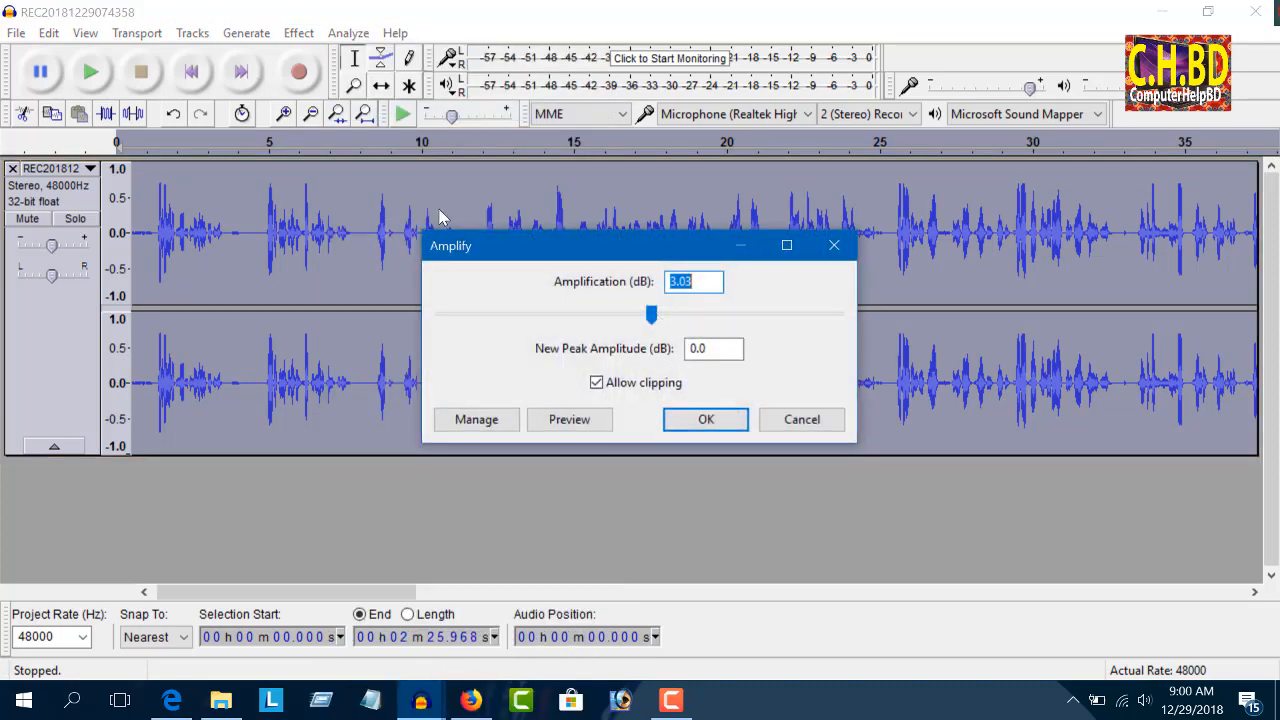
type("20.0")
left_click(706, 419)
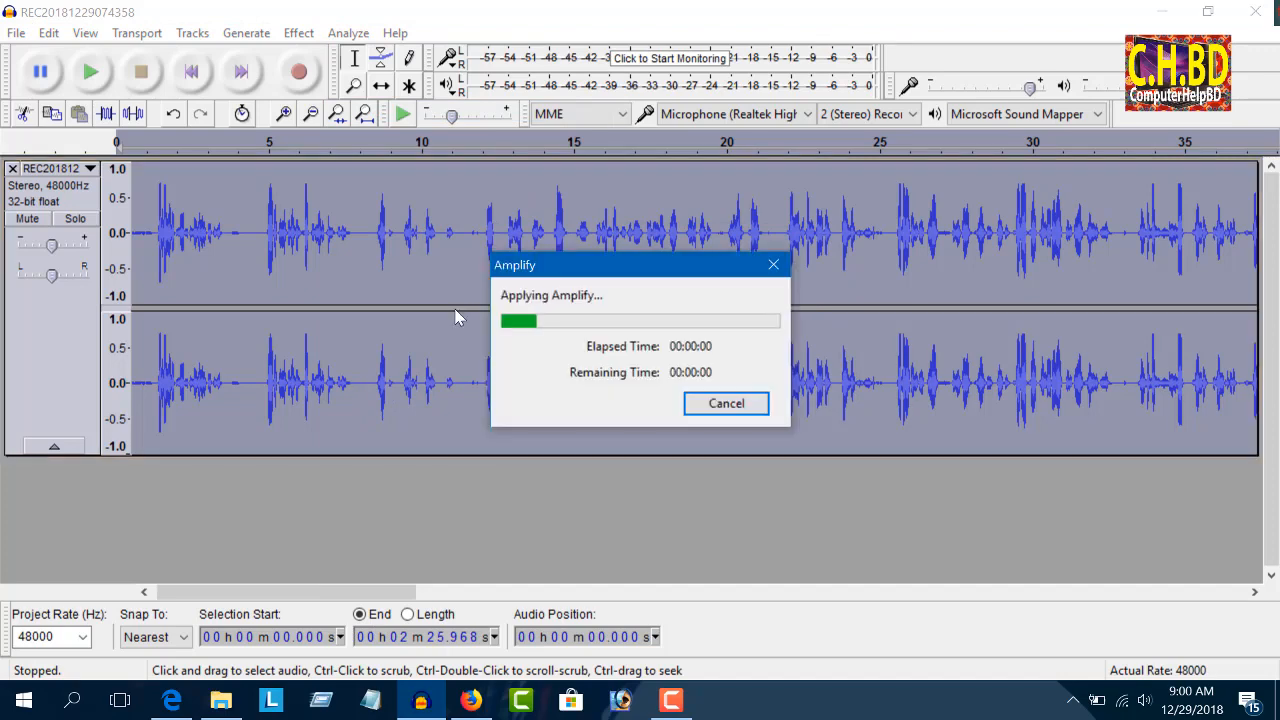
Step: Apply Change Pitch to the whole recording with a percent change of -9
left_click(299, 33)
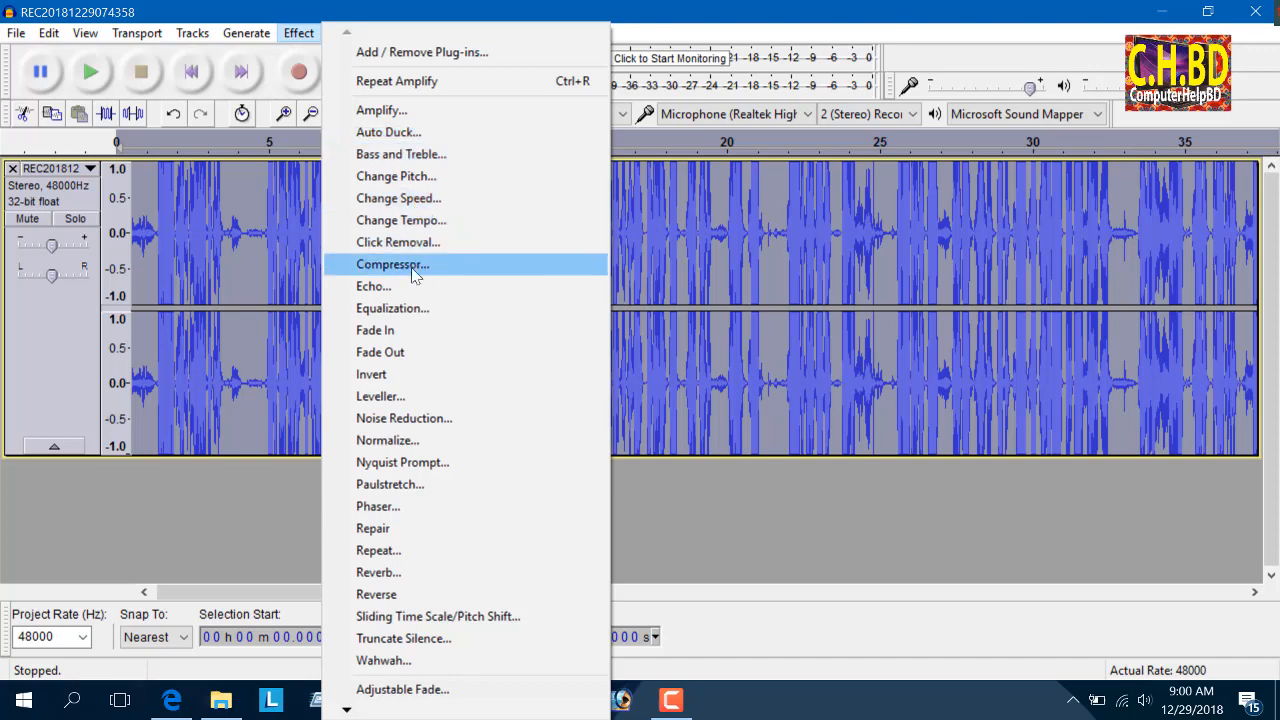
left_click(405, 176)
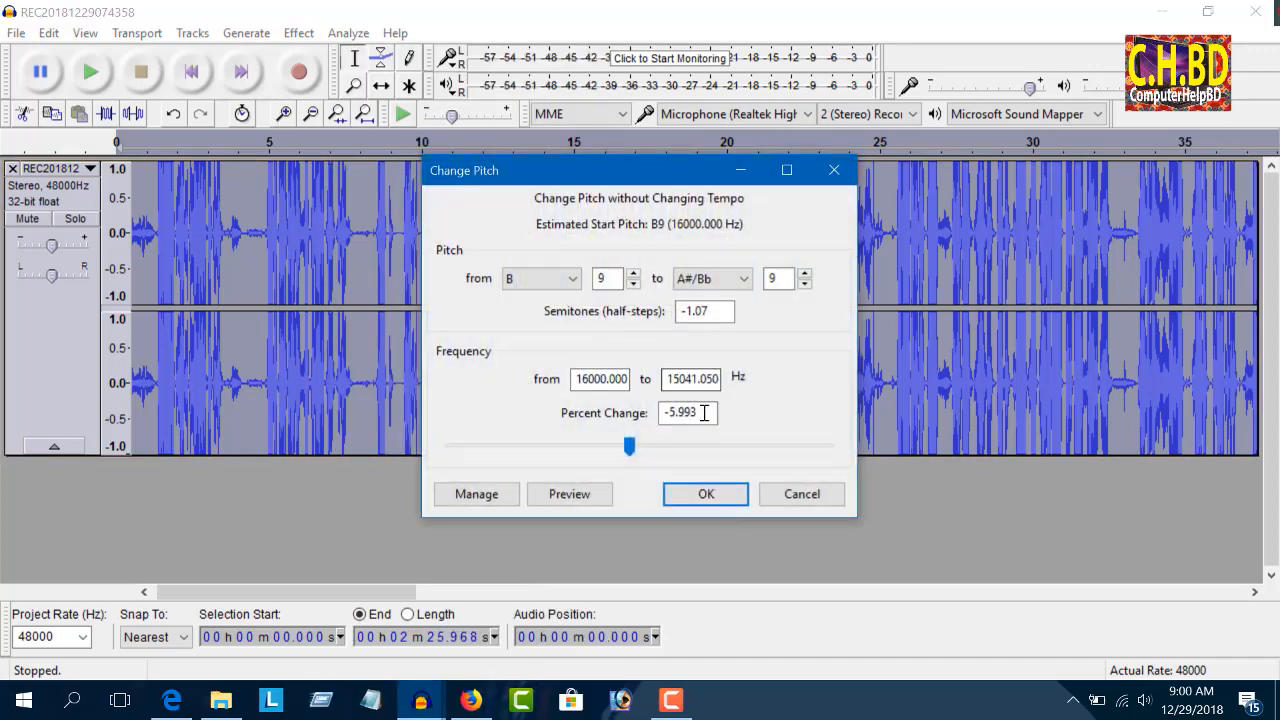
left_click_drag(705, 413, 614, 442)
type("-9")
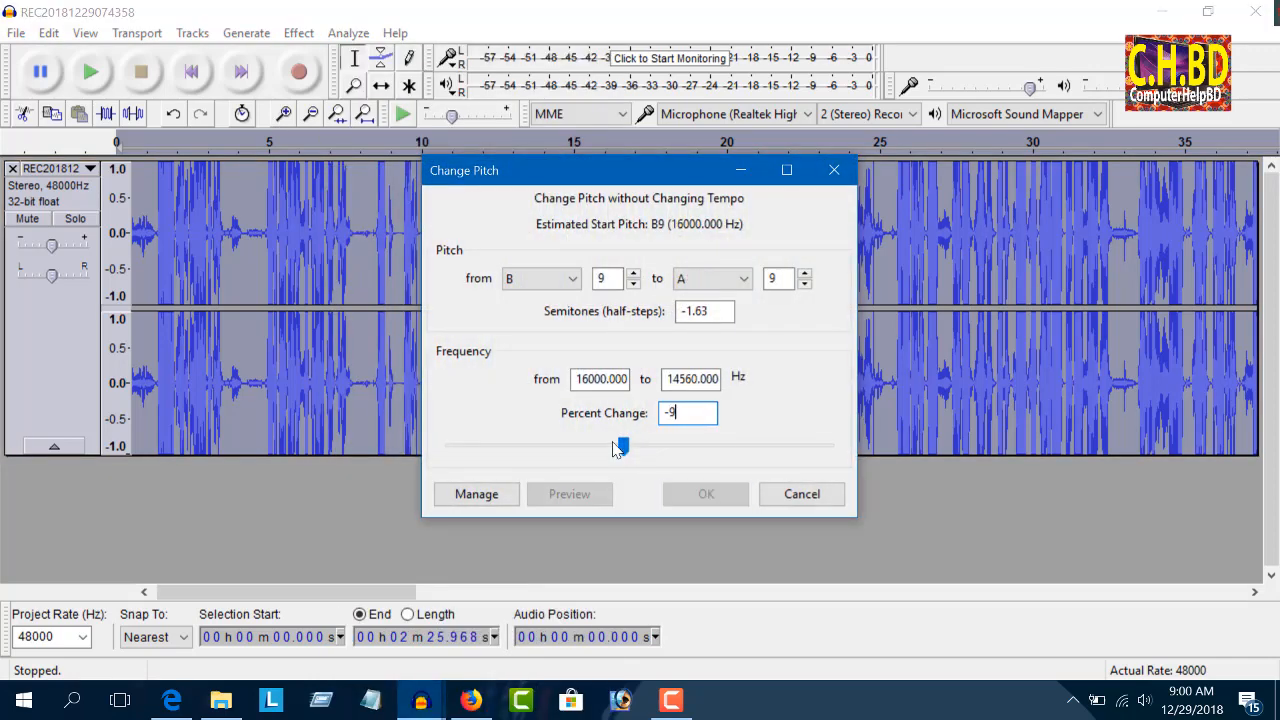
left_click(695, 491)
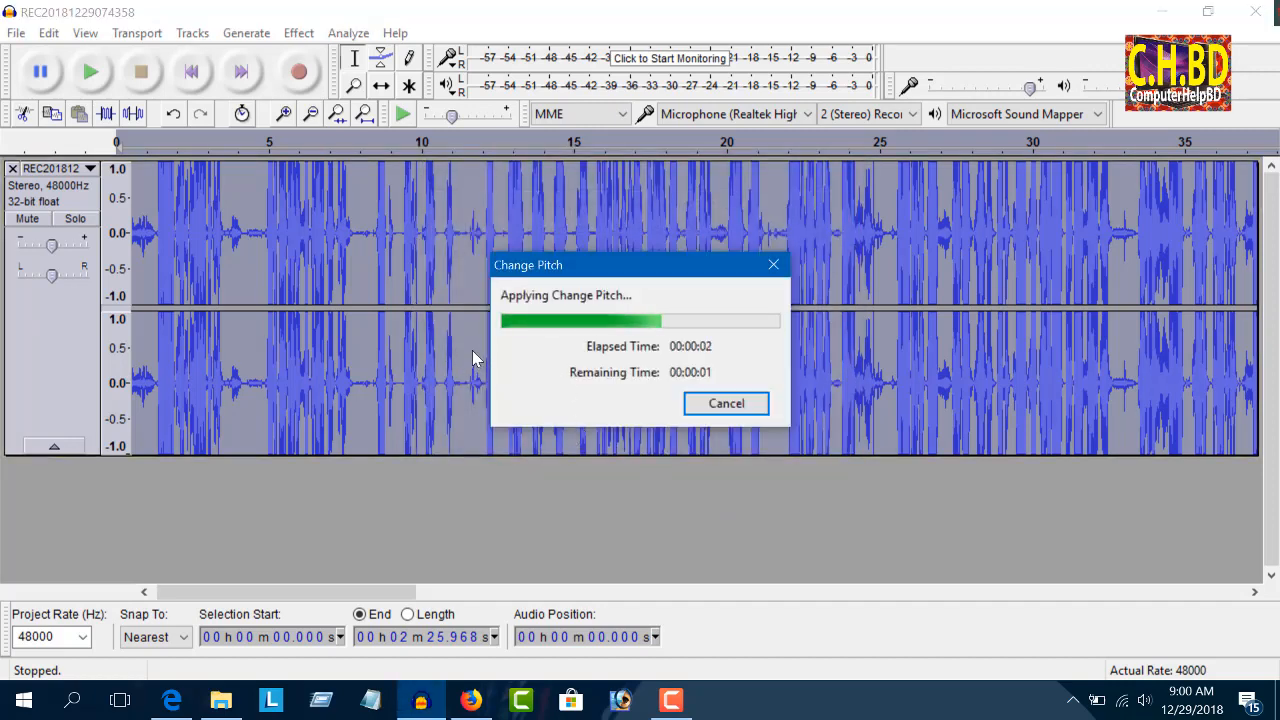
Step: Apply the Compressor effect to the whole recording with its existing settings
left_click(299, 33)
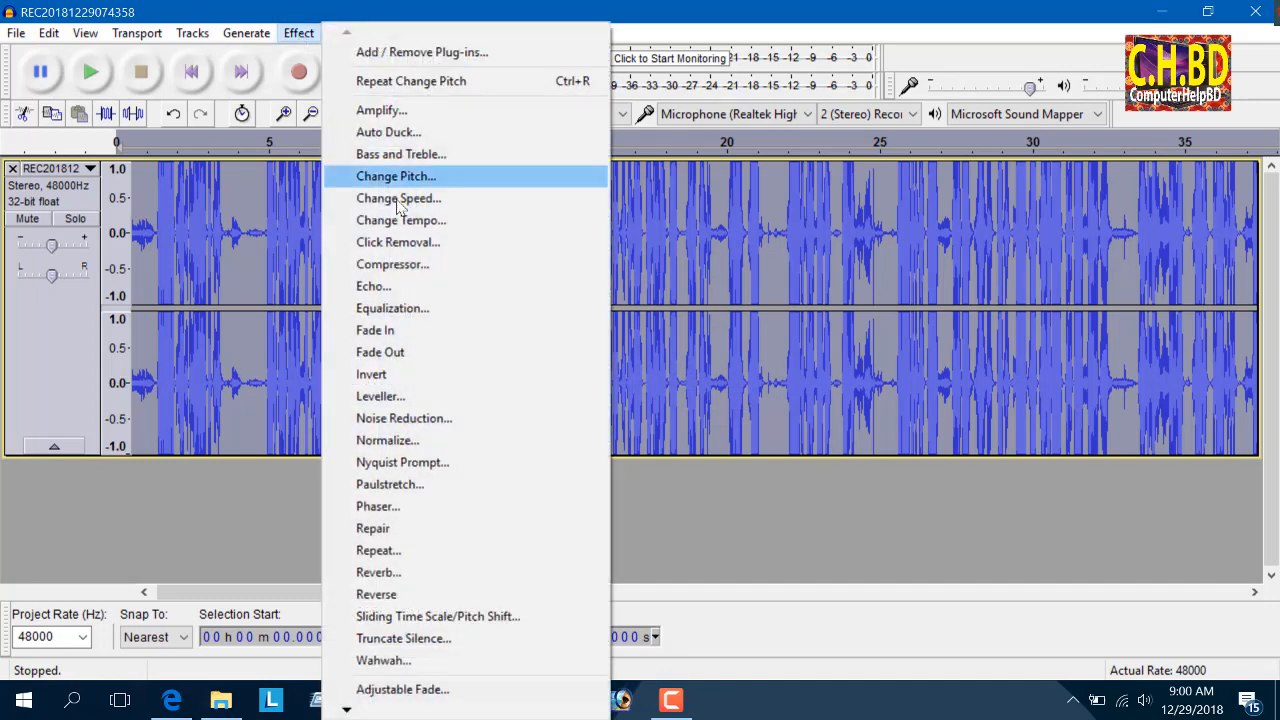
left_click(405, 265)
left_click(705, 564)
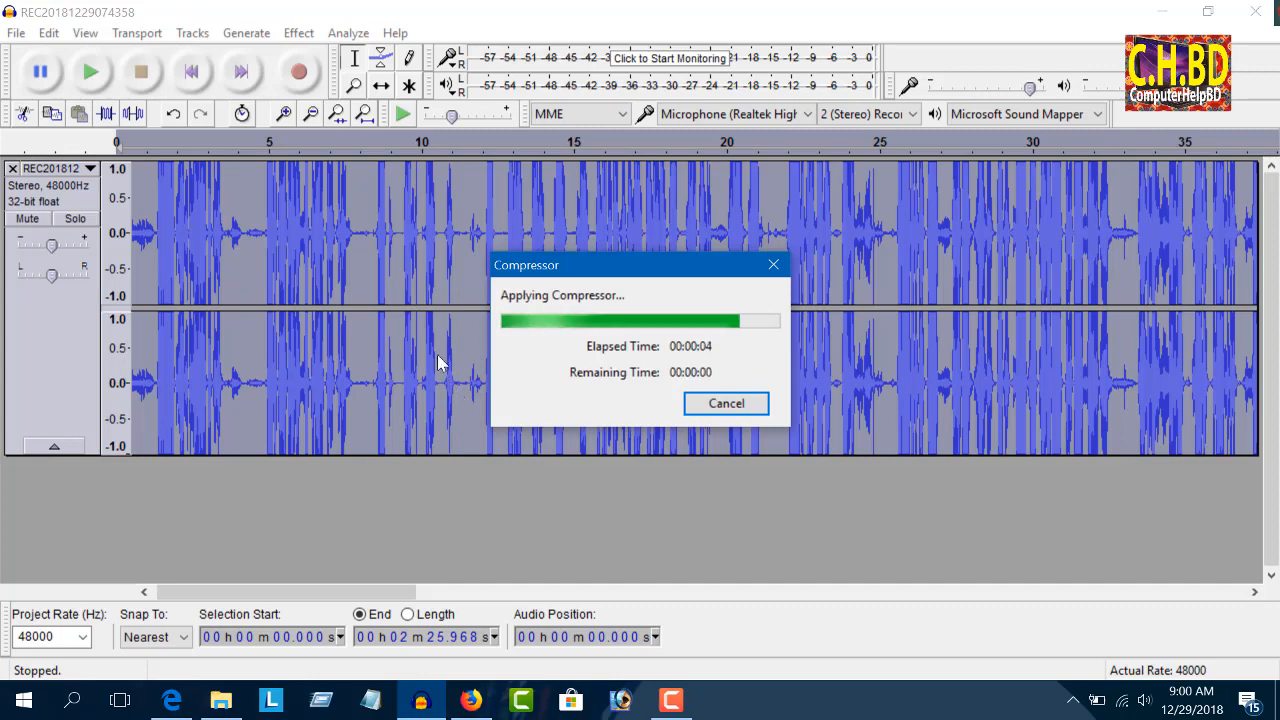
Step: Apply Equalization to the whole recording using the Bass Boost curve
left_click(297, 33)
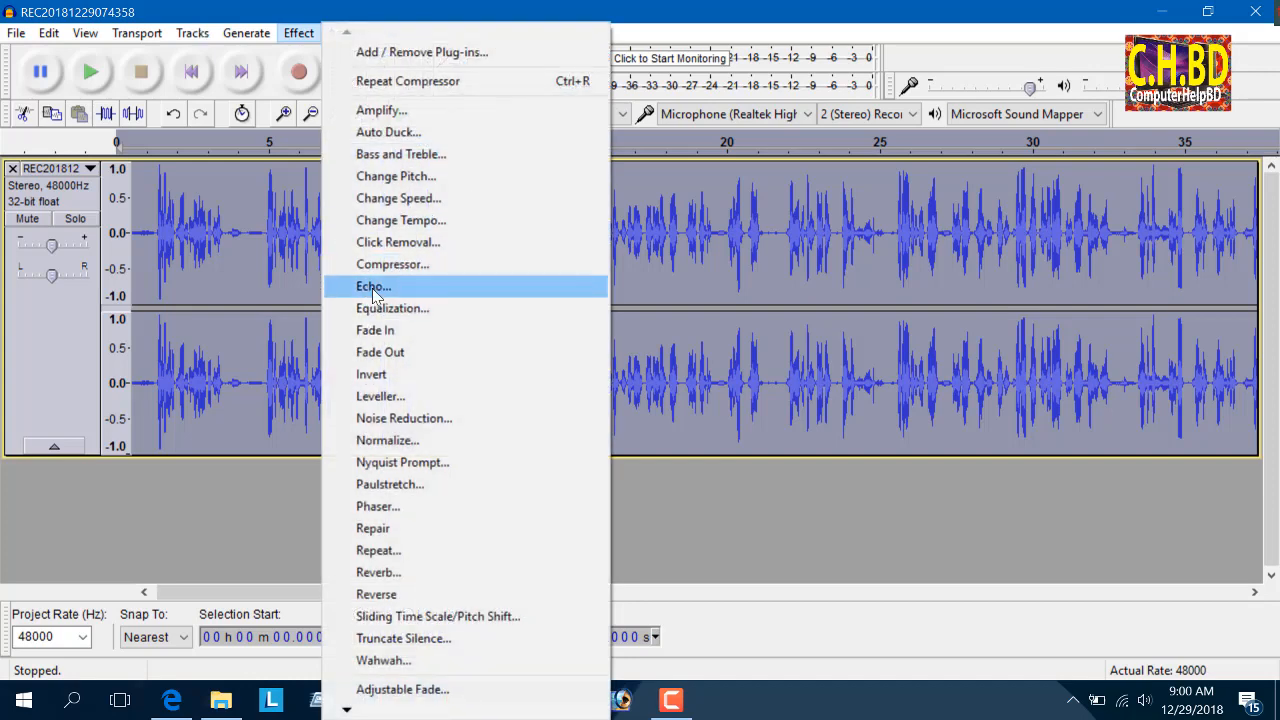
left_click(423, 311)
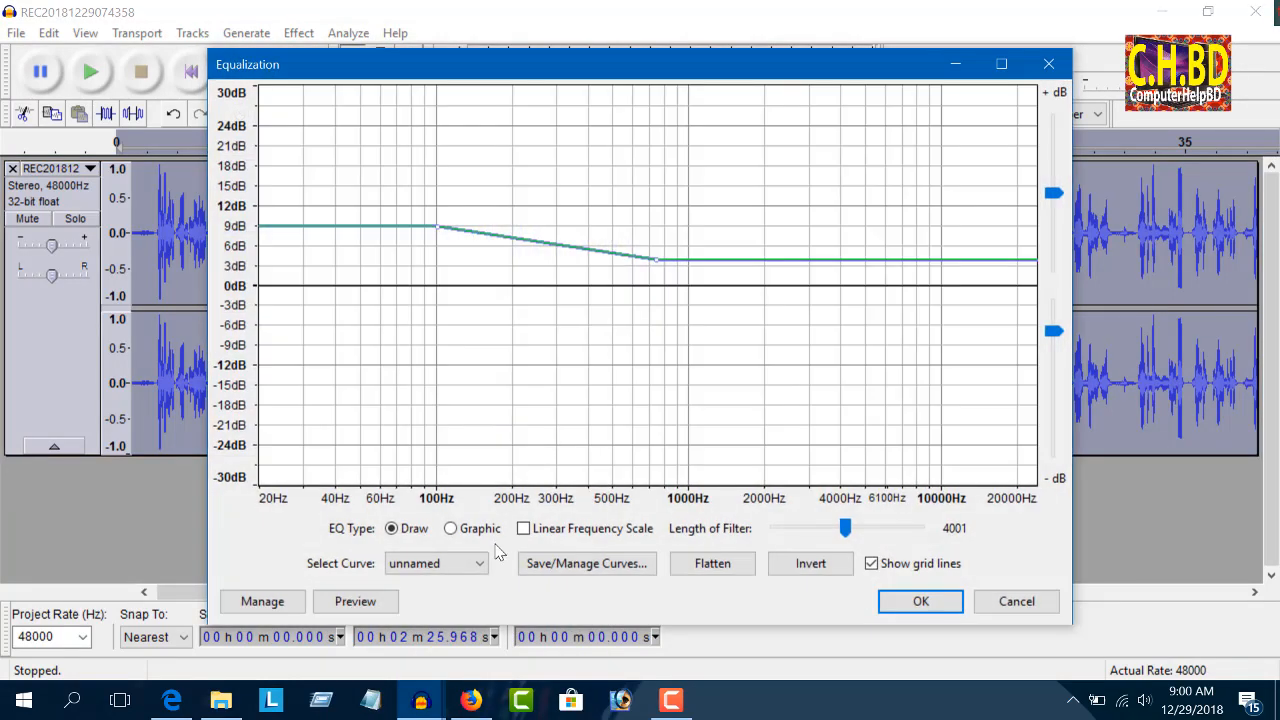
left_click(480, 563)
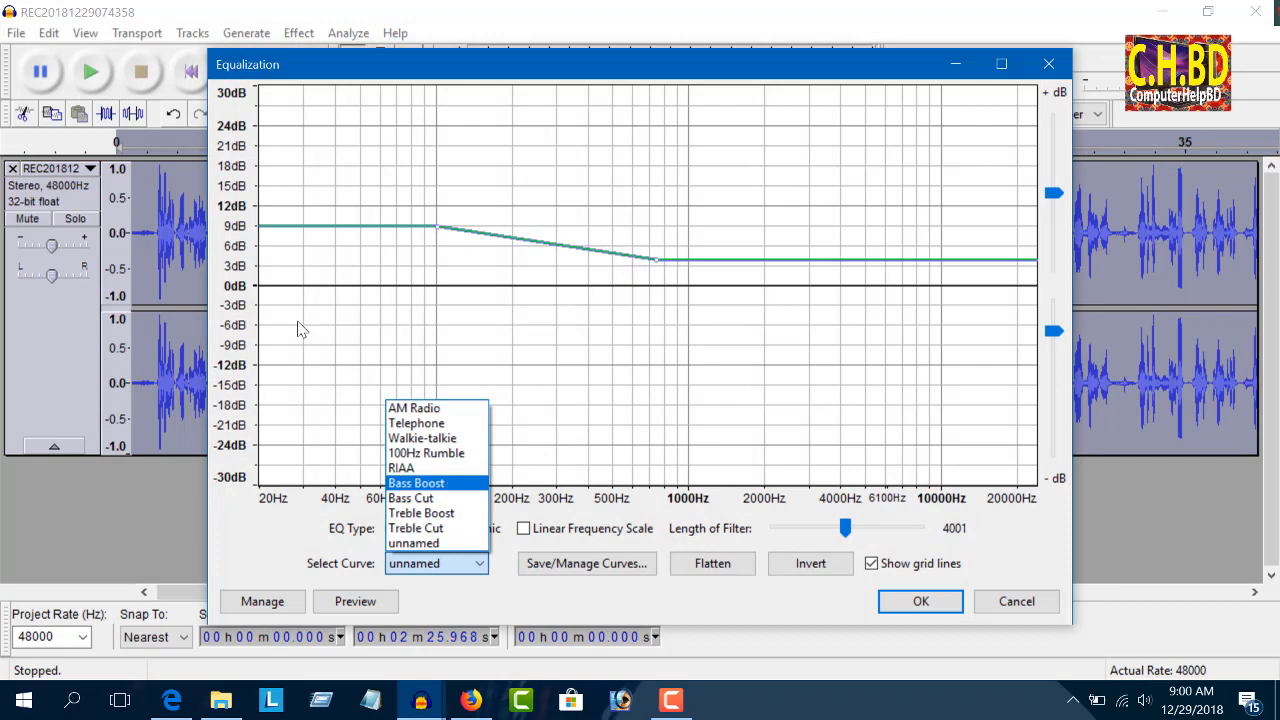
key("Return")
left_click(905, 601)
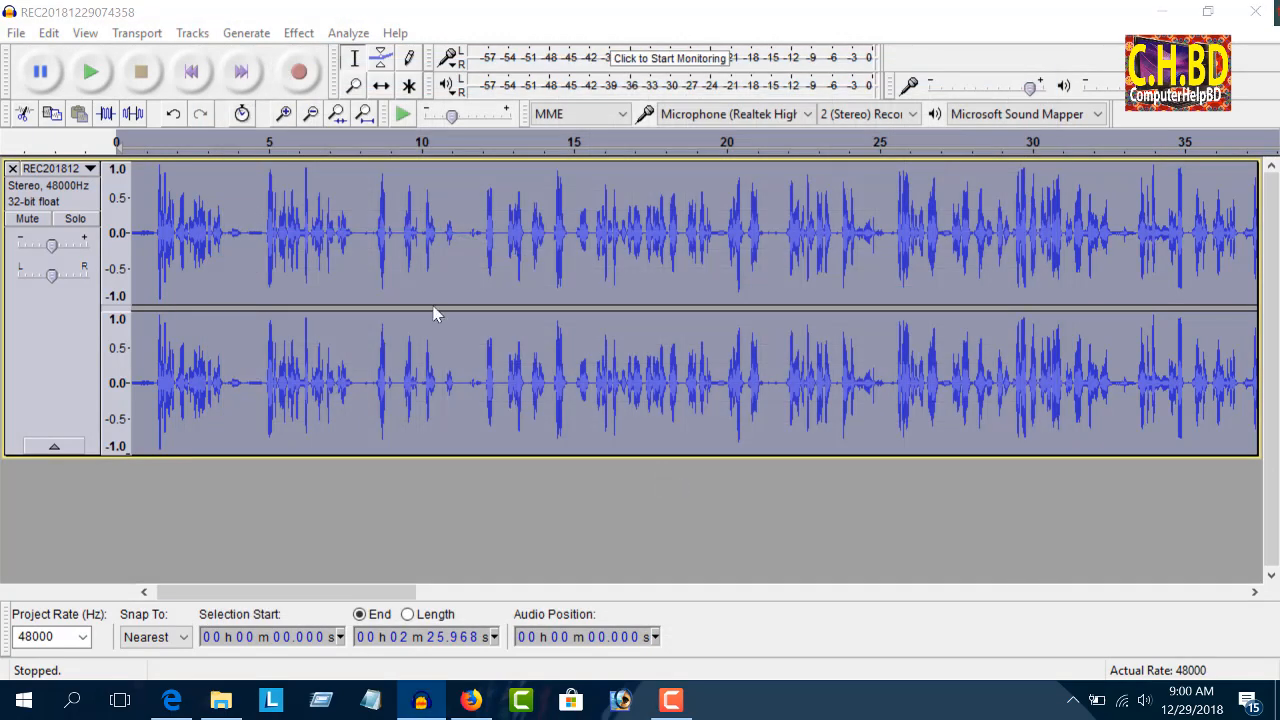
Step: Select the quiet first 1.244 seconds of the recording and capture it as the Noise Reduction profile
left_click(298, 33)
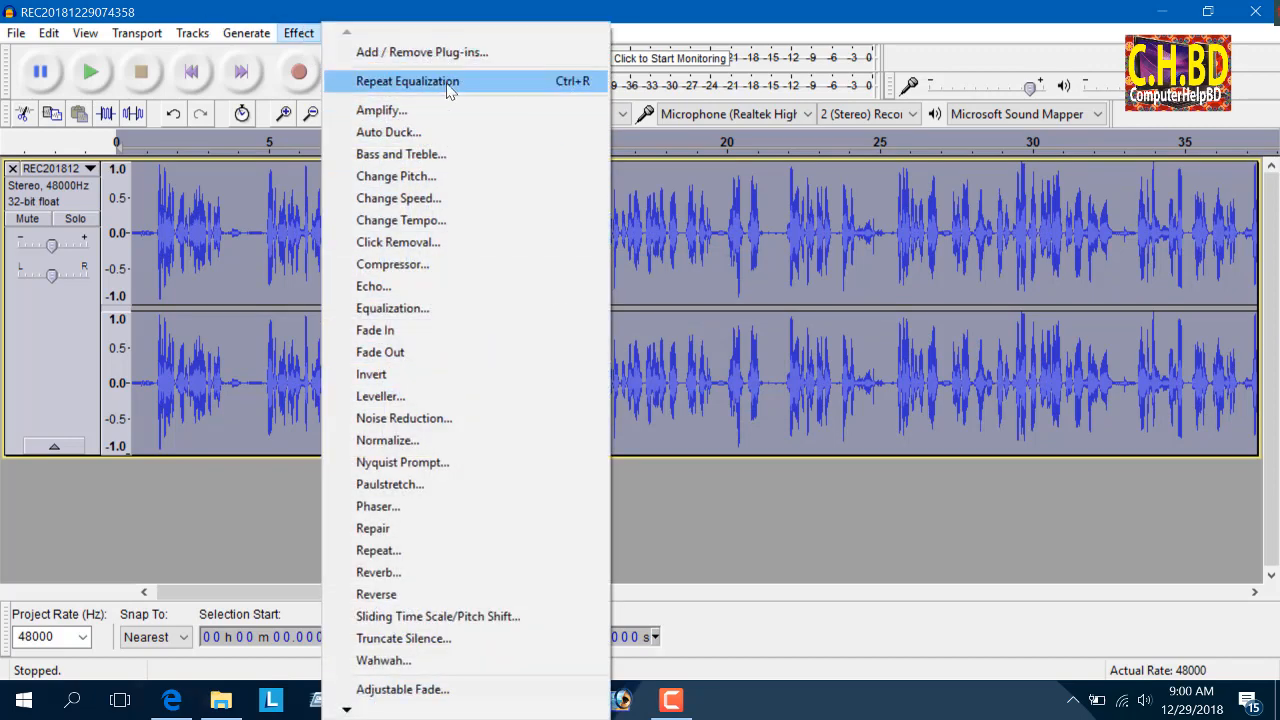
left_click(237, 243)
left_click_drag(385, 596, 131, 398)
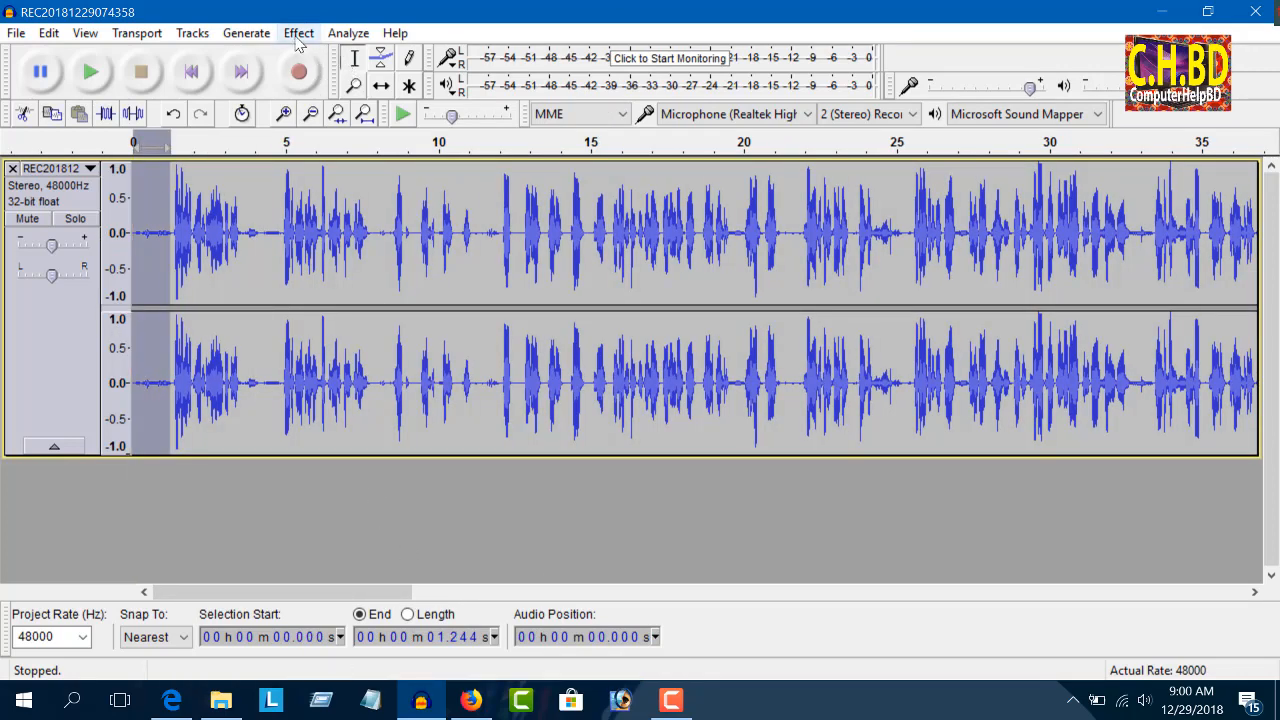
left_click(298, 33)
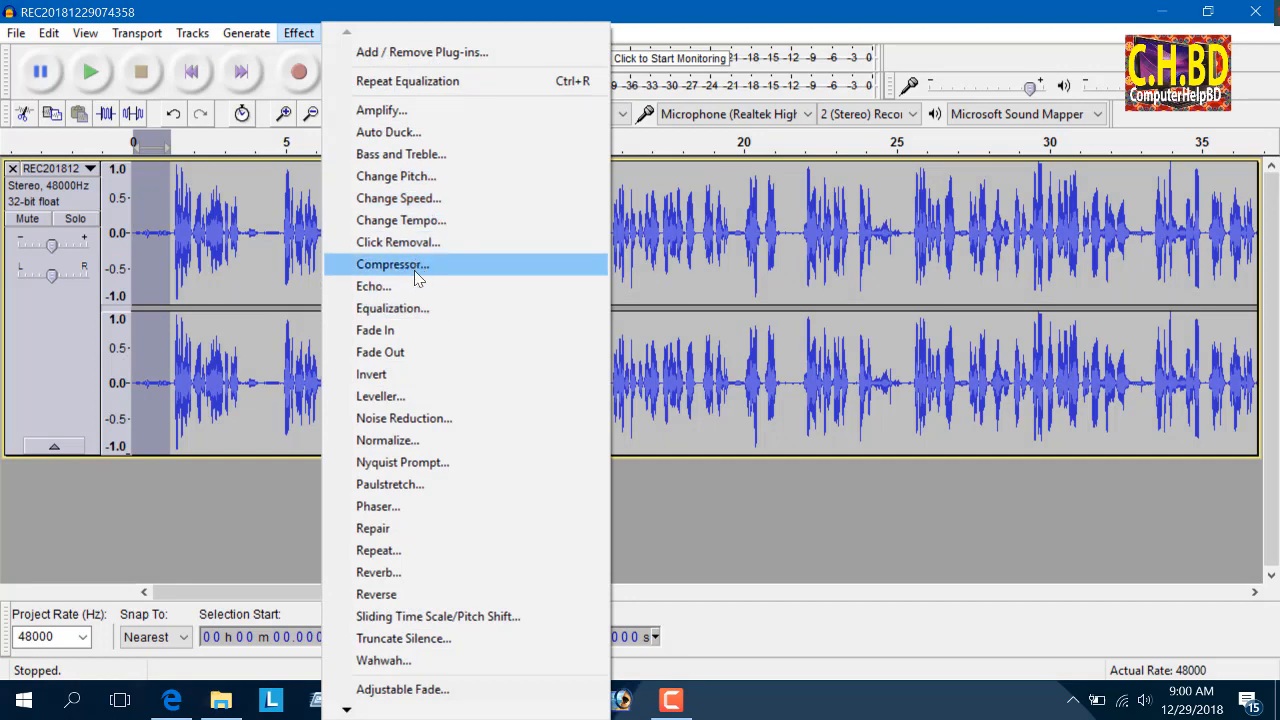
left_click(410, 418)
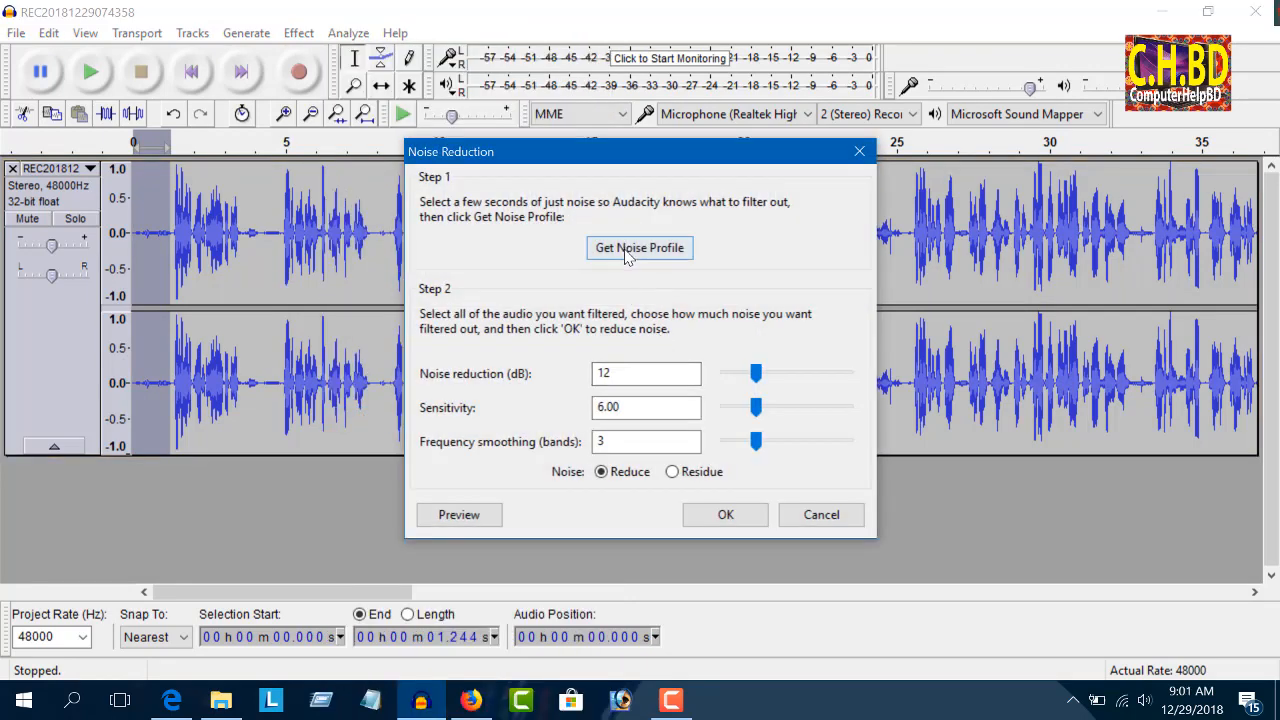
left_click(638, 248)
Step: Select the entire recording and run Noise Reduction on it twice
key("ctrl+a")
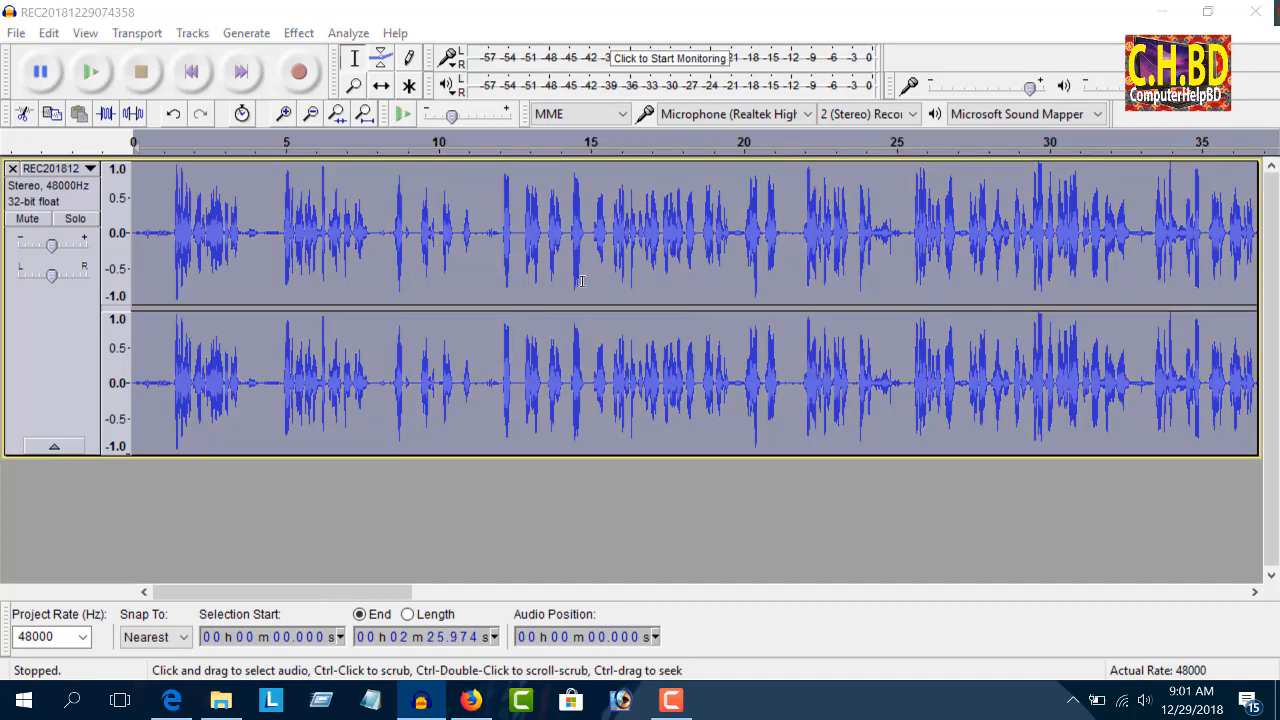
key("ctrl+r")
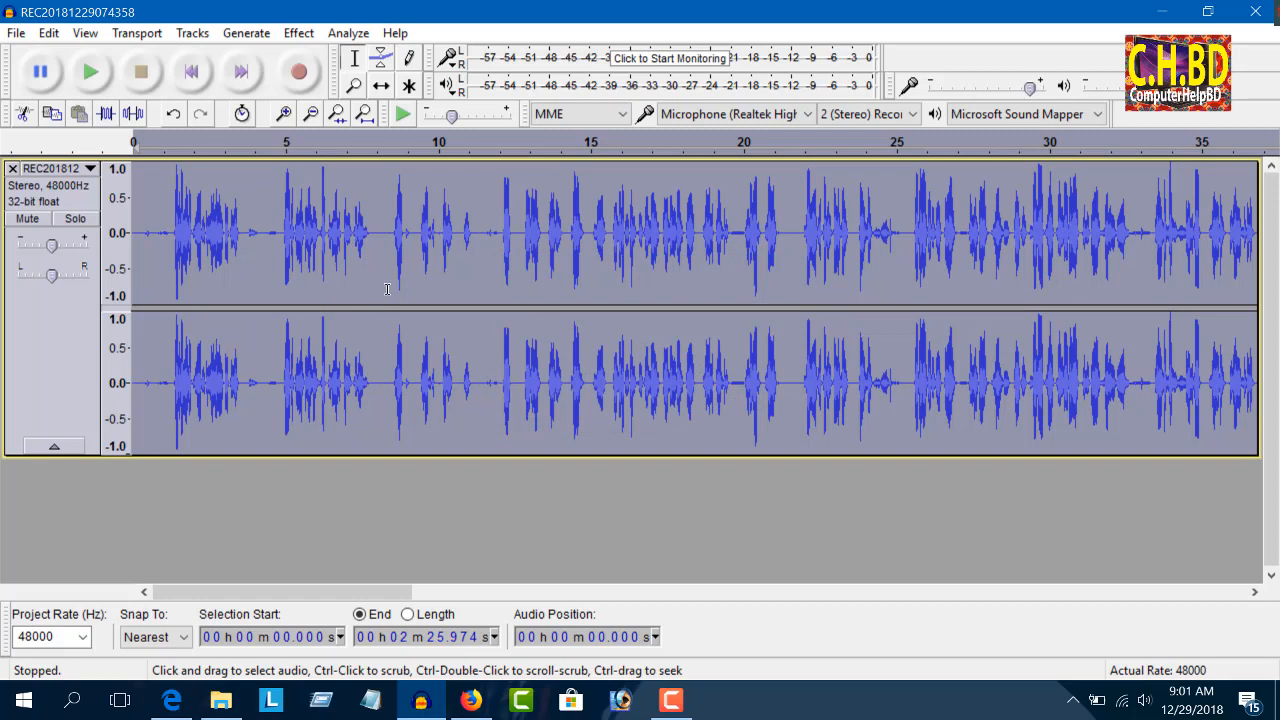
key("ctrl+r")
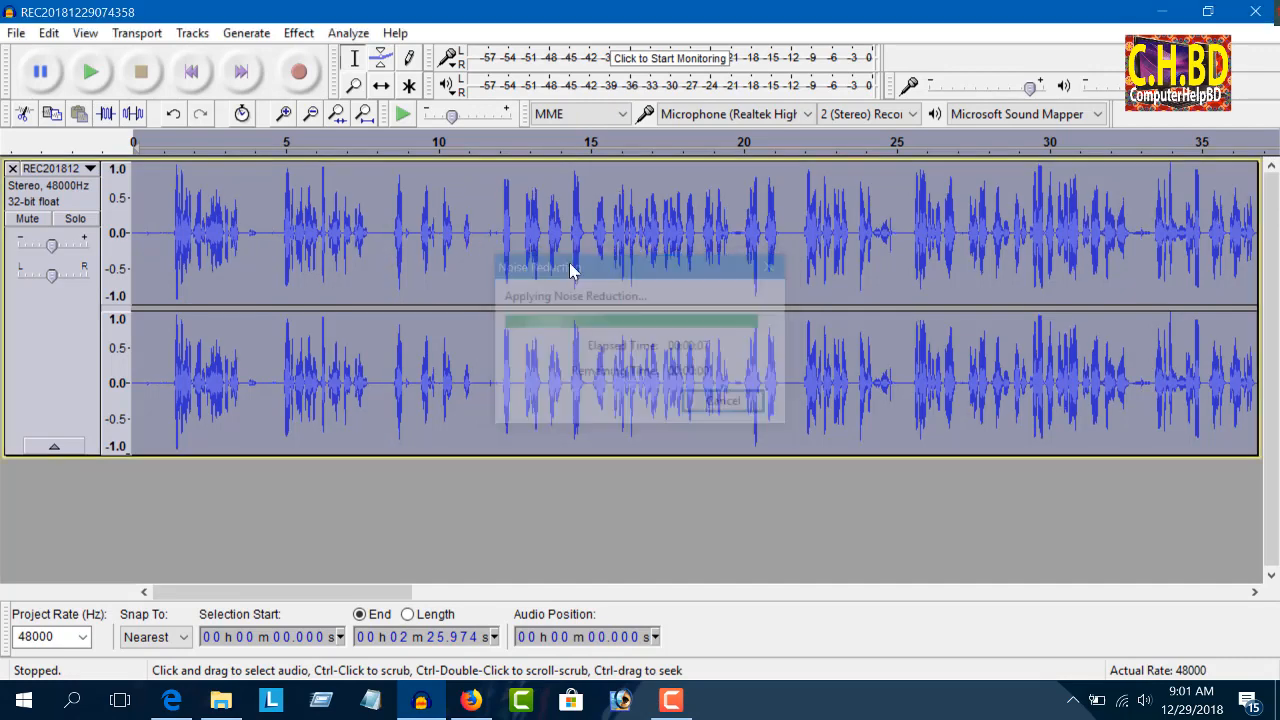
Step: Apply the Bass Boost equalization curve once more to the entire noise-reduced recording
left_click(298, 33)
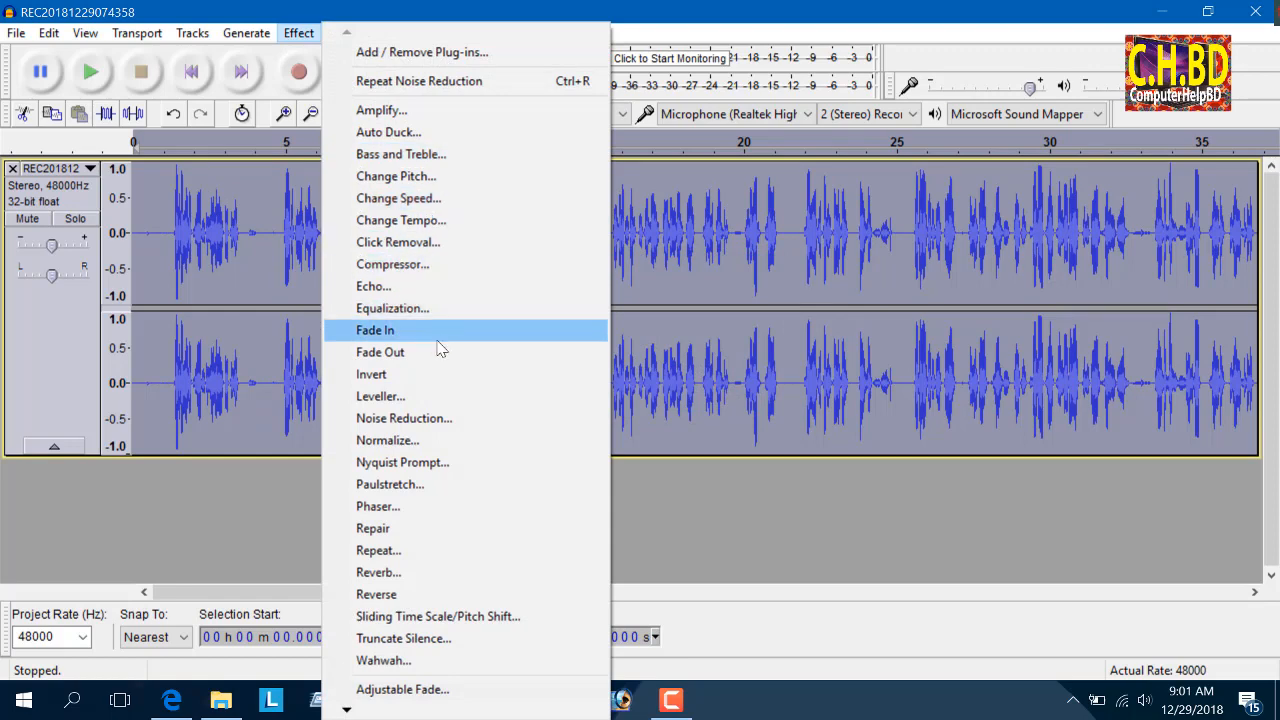
left_click(410, 308)
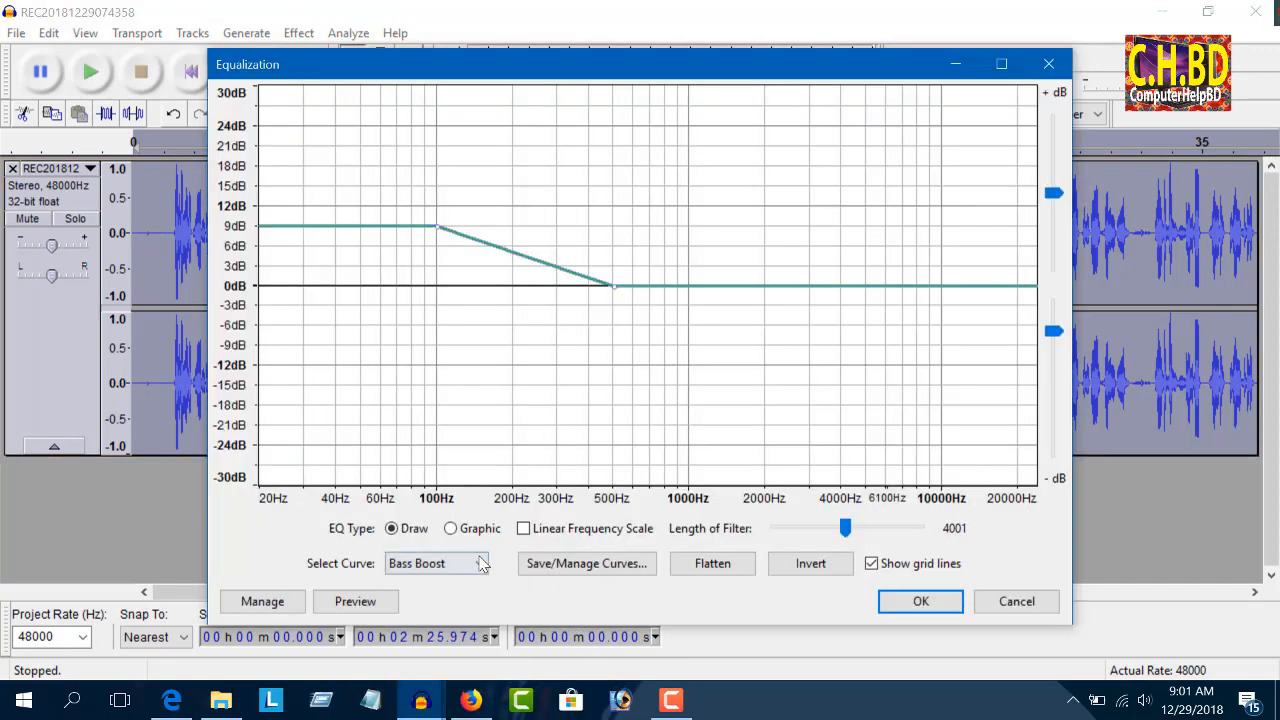
left_click(921, 601)
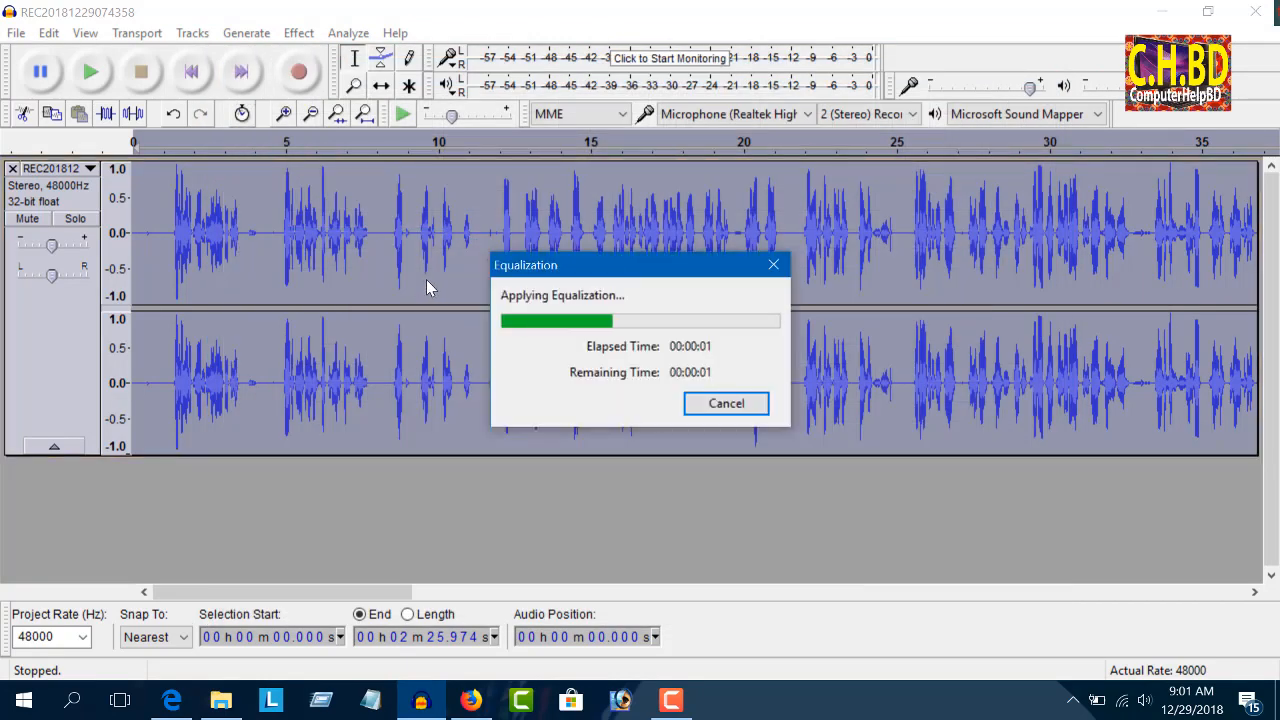
Step: Apply Equalization to the whole recording using the Treble Boost curve
left_click(298, 33)
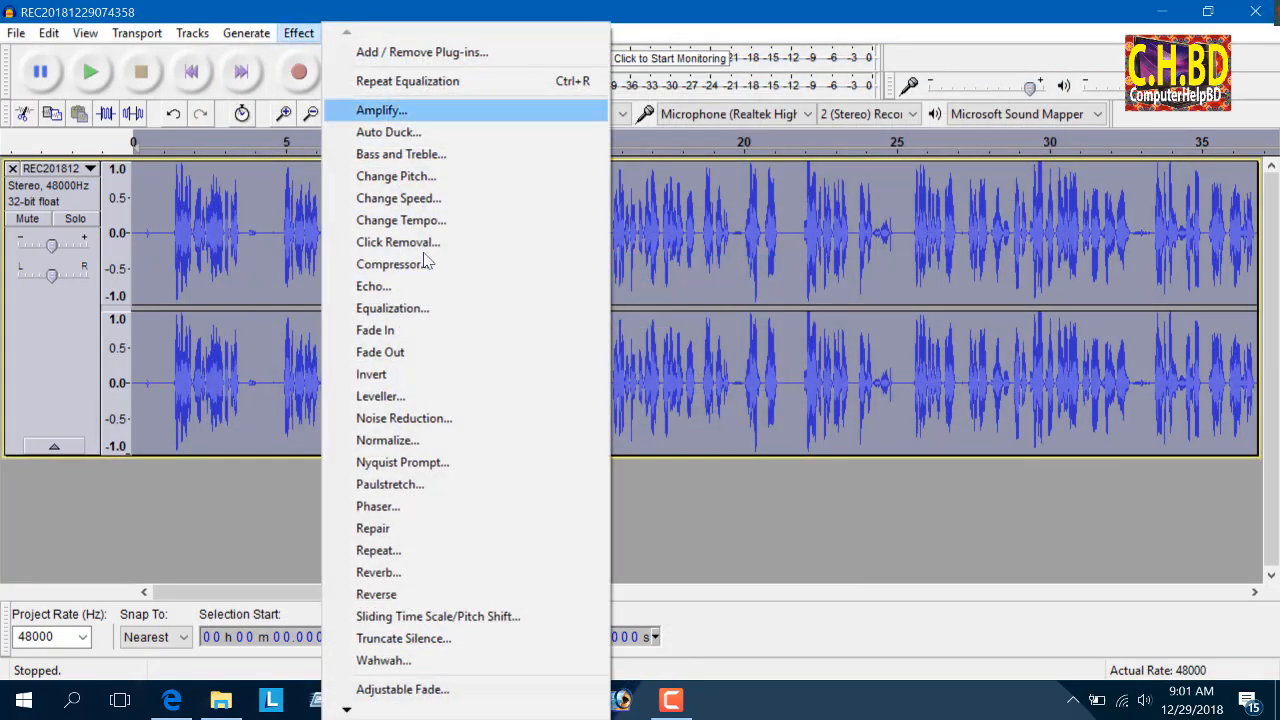
left_click(413, 312)
left_click(443, 563)
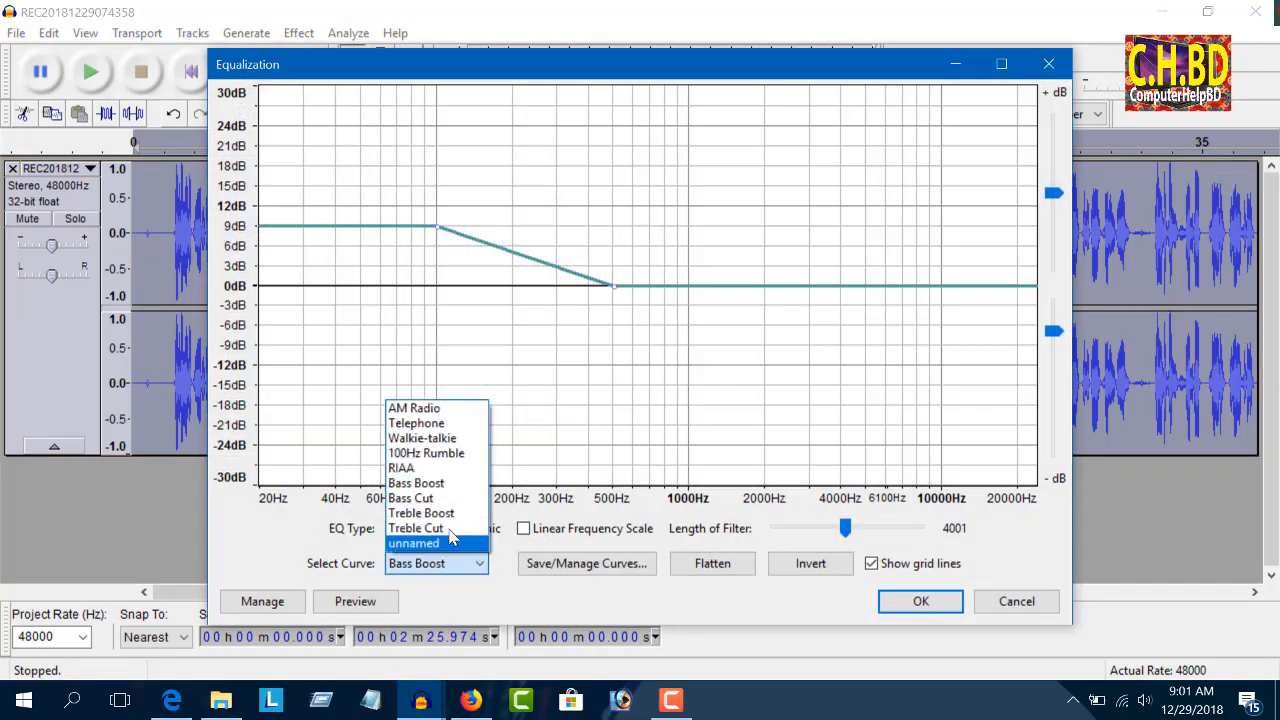
left_click(452, 513)
left_click(902, 600)
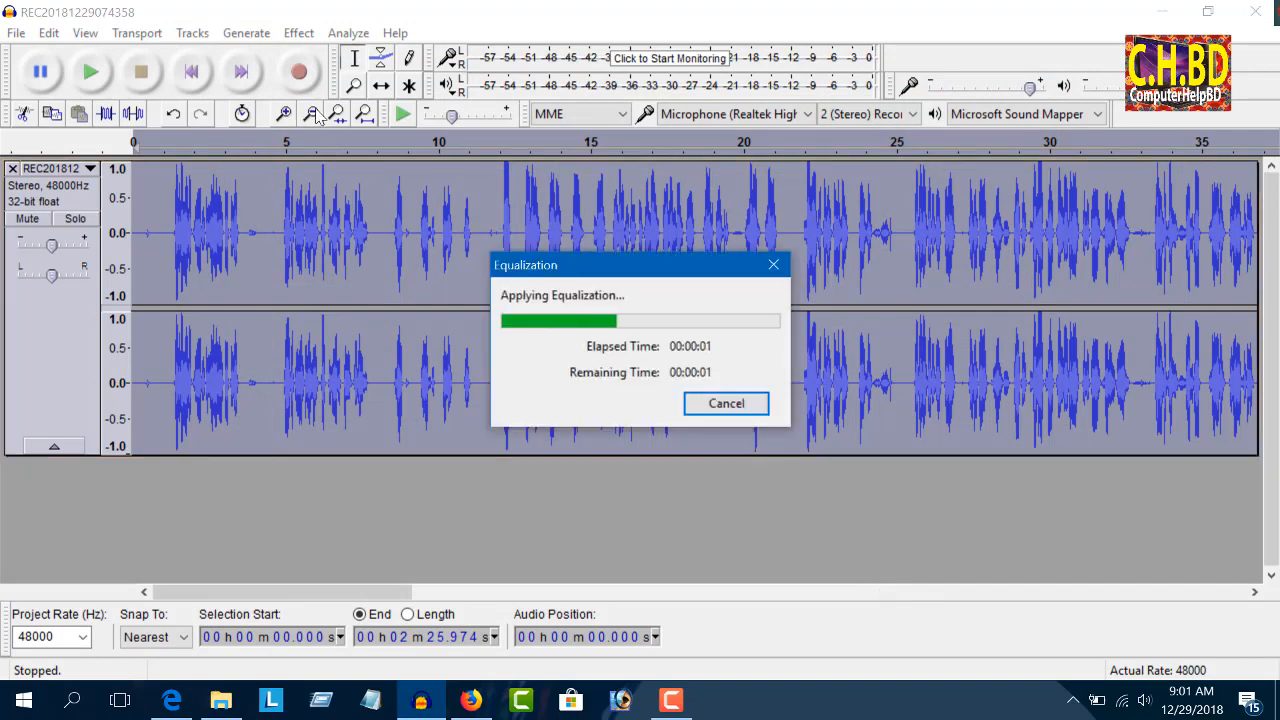
Step: Audition the quiet passage from about 1:51.4 to 1:57.3, delete it, and play back across the cut
left_click(314, 115)
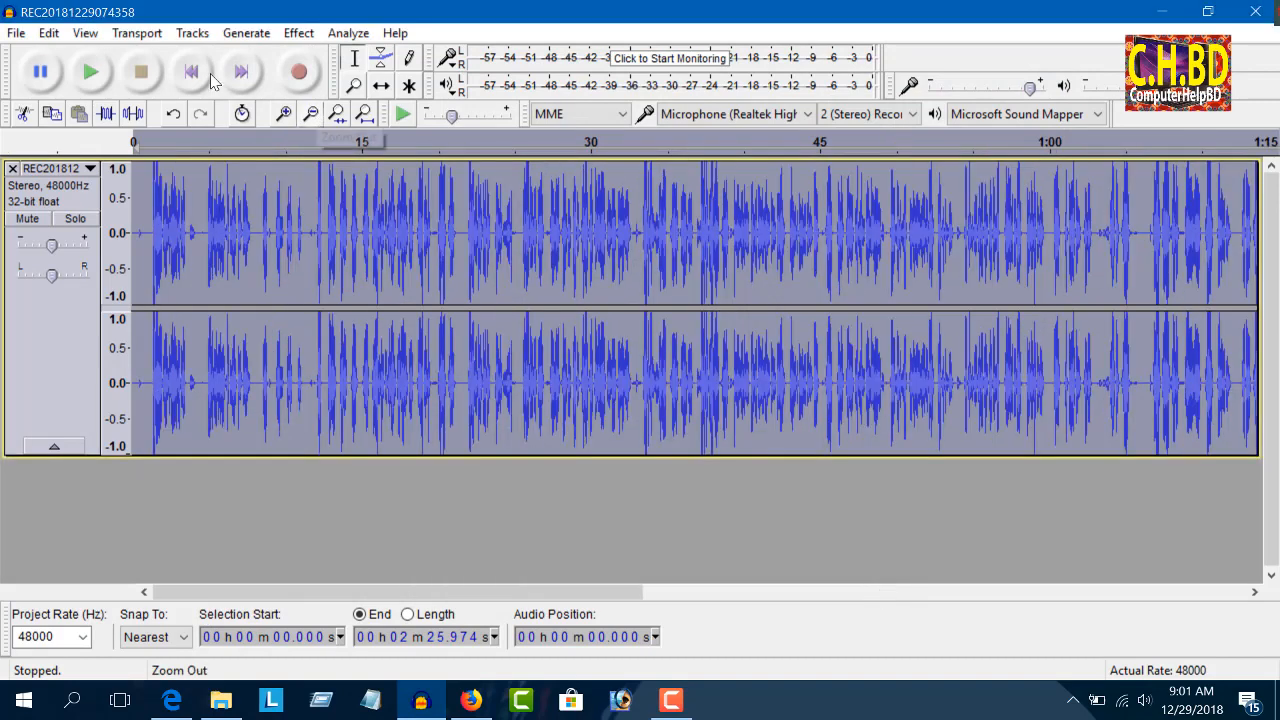
left_click(312, 115)
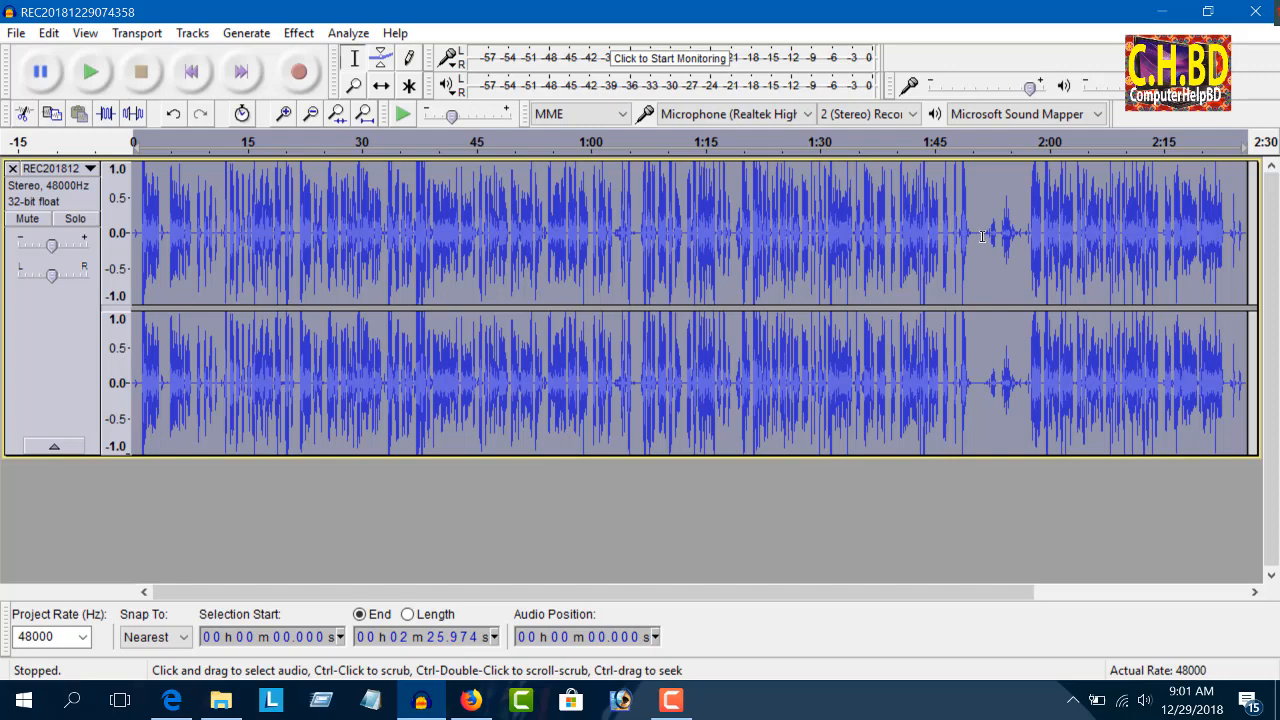
left_click_drag(983, 236, 1028, 236)
key("space")
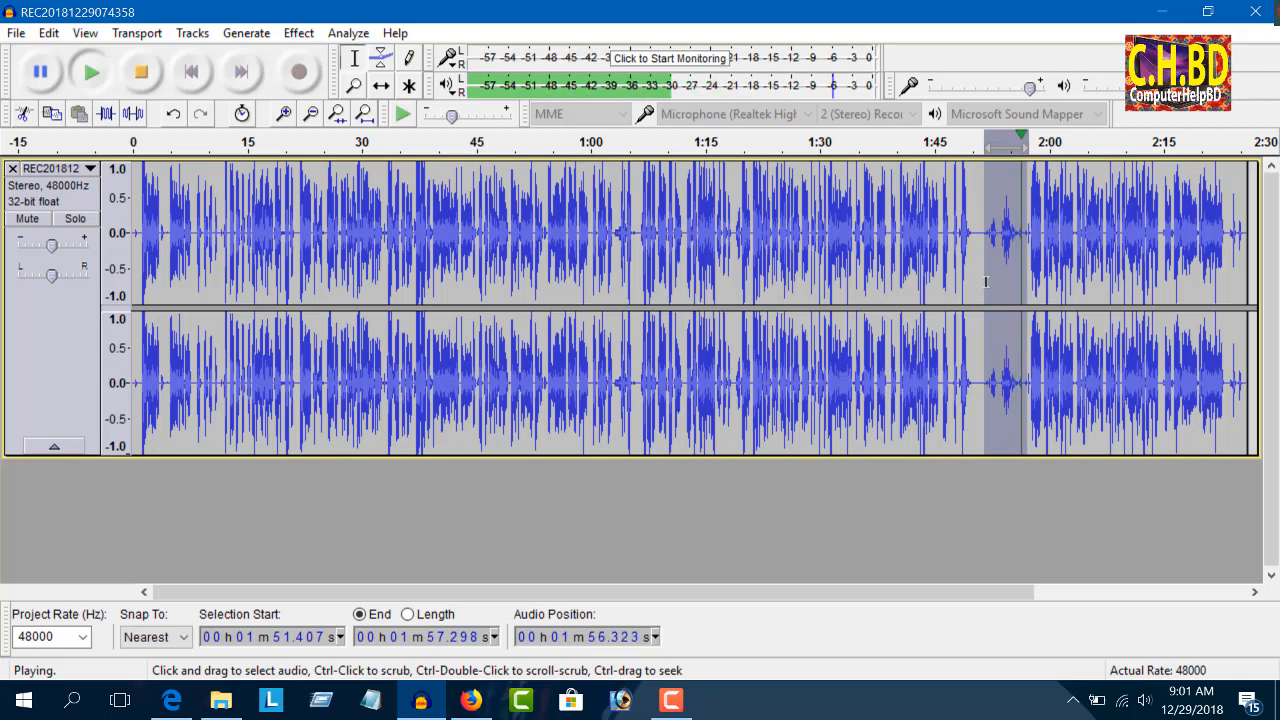
key("space")
key("Delete")
key("space")
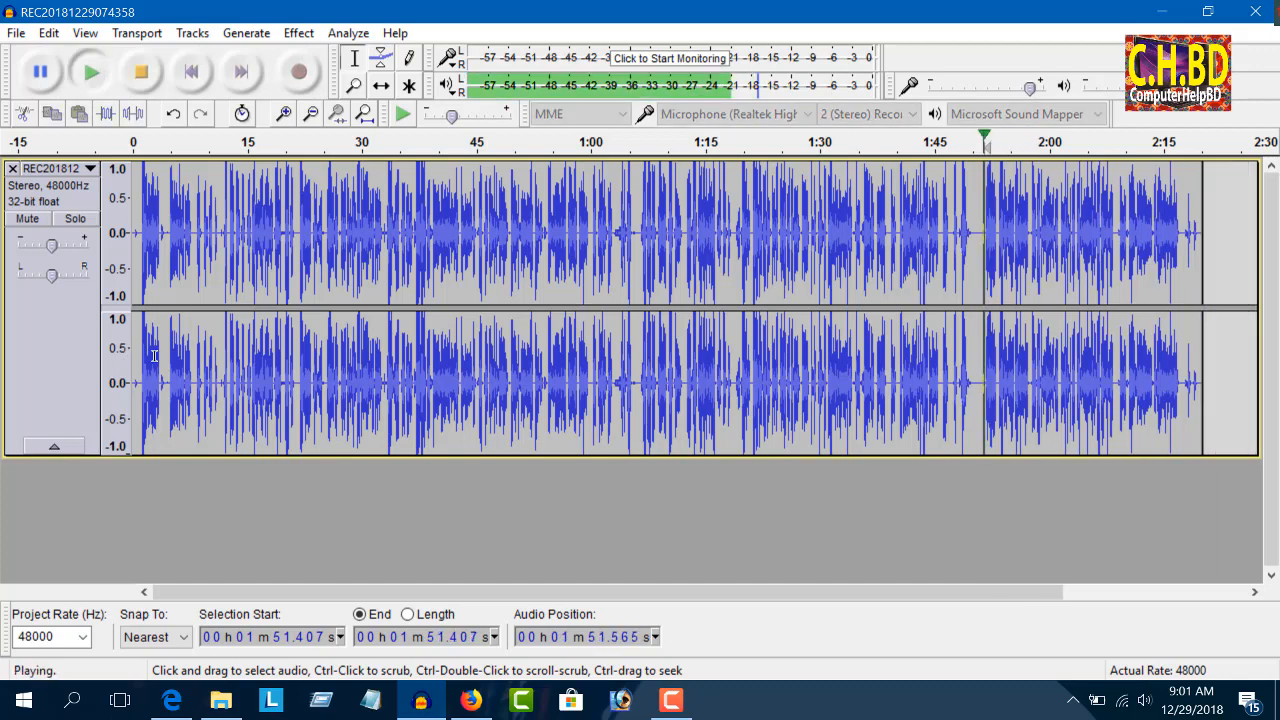
key("space")
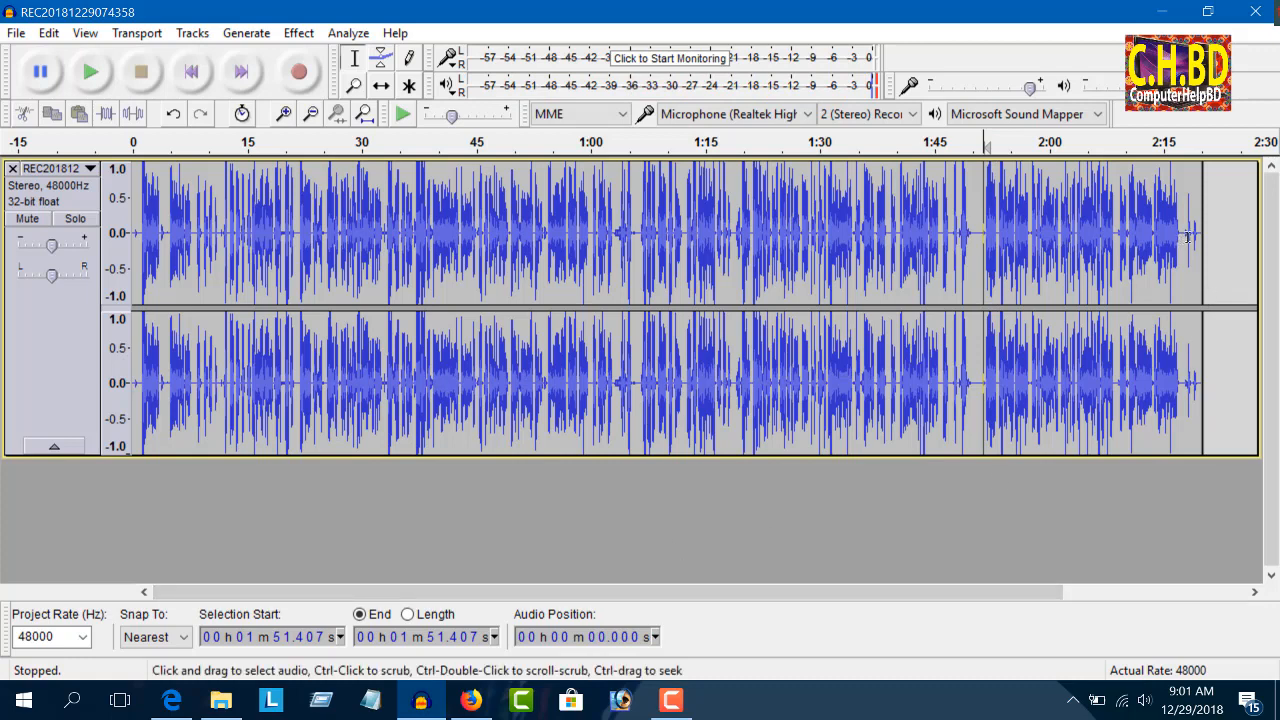
Step: Delete the recording's tail from about 2:17.85 to the end and select the entire remaining track
left_click(1221, 235)
left_click(1186, 235)
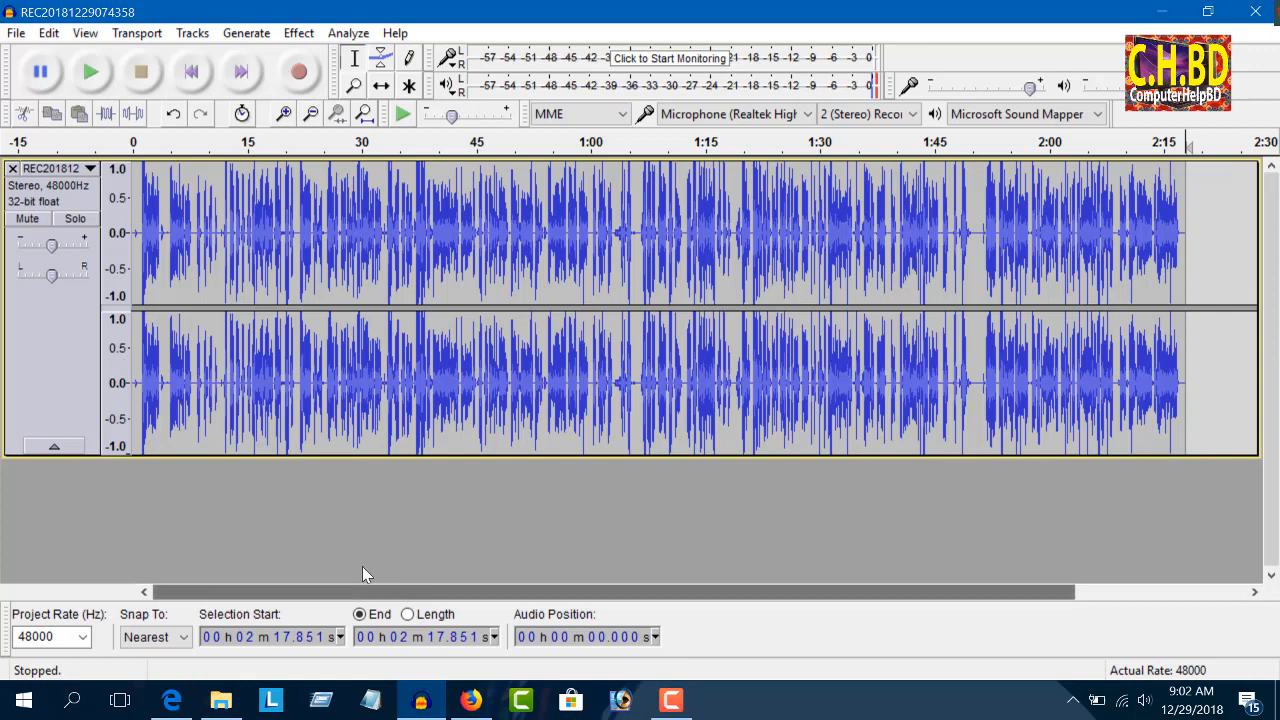
key("ctrl+a")
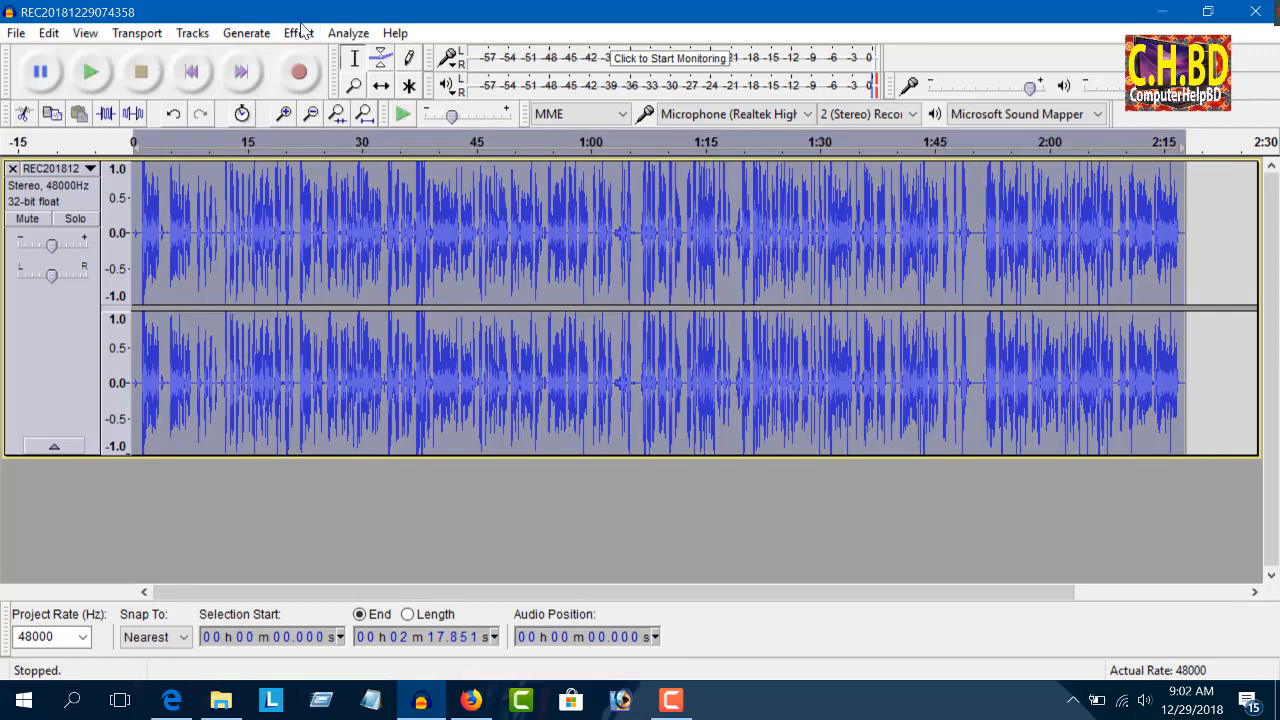
left_click(298, 33)
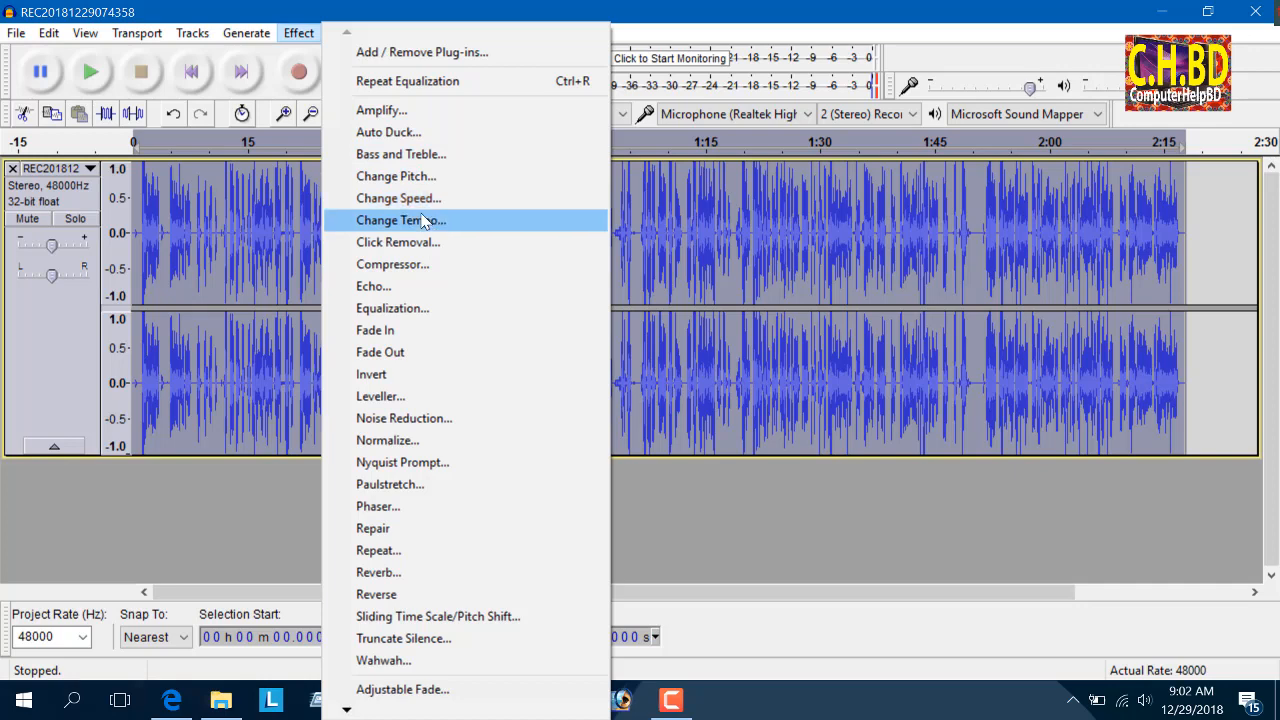
left_click(456, 300)
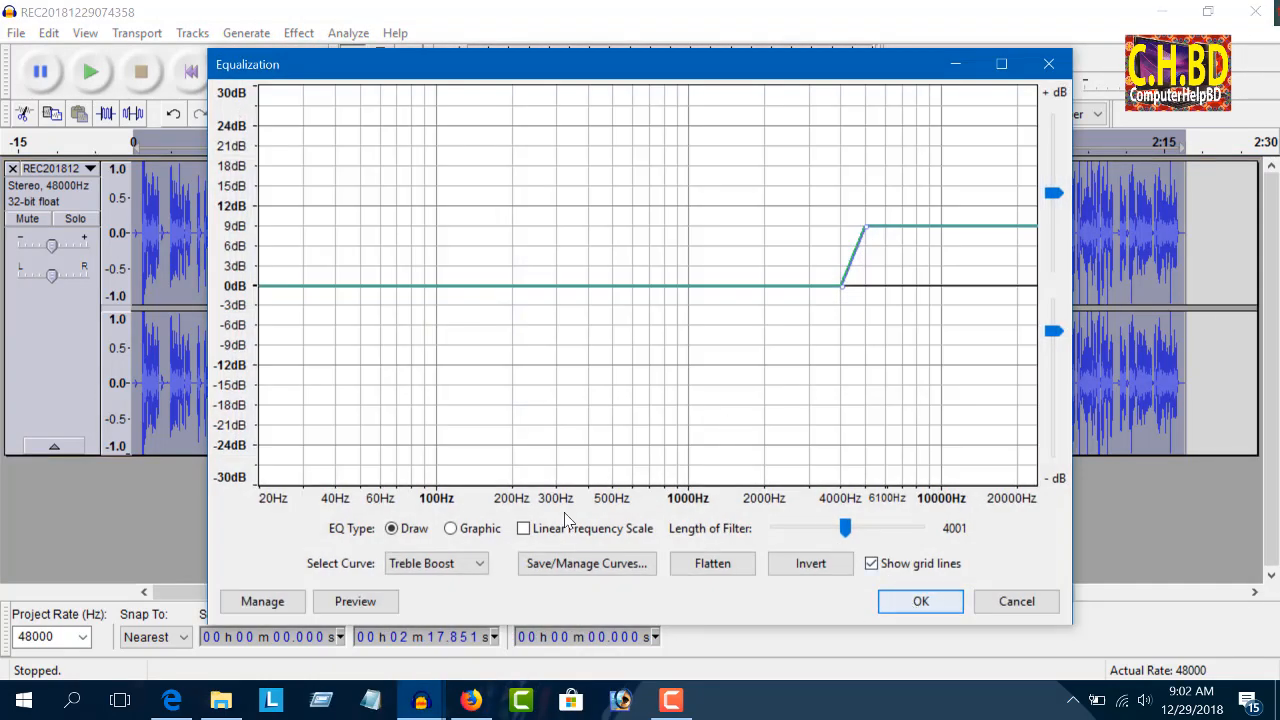
left_click(1048, 64)
Step: Apply the Echo effect to the whole recording with its existing settings
left_click(298, 33)
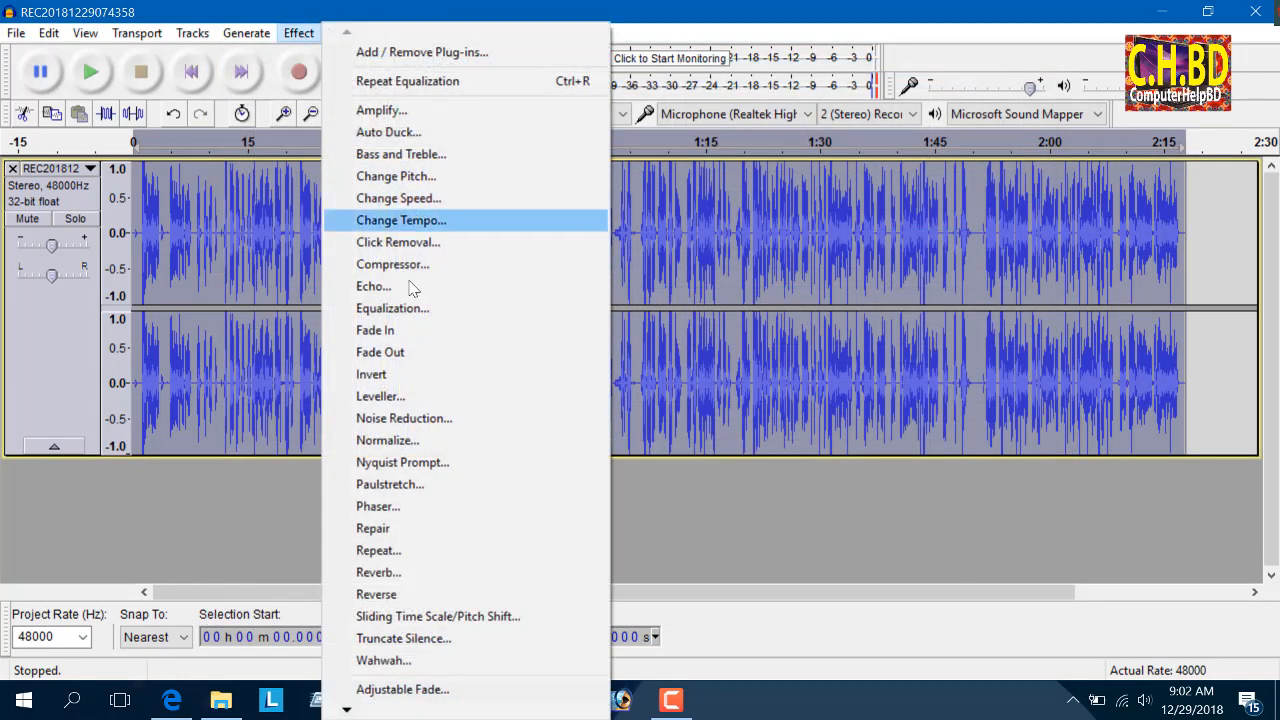
left_click(415, 284)
left_click(706, 400)
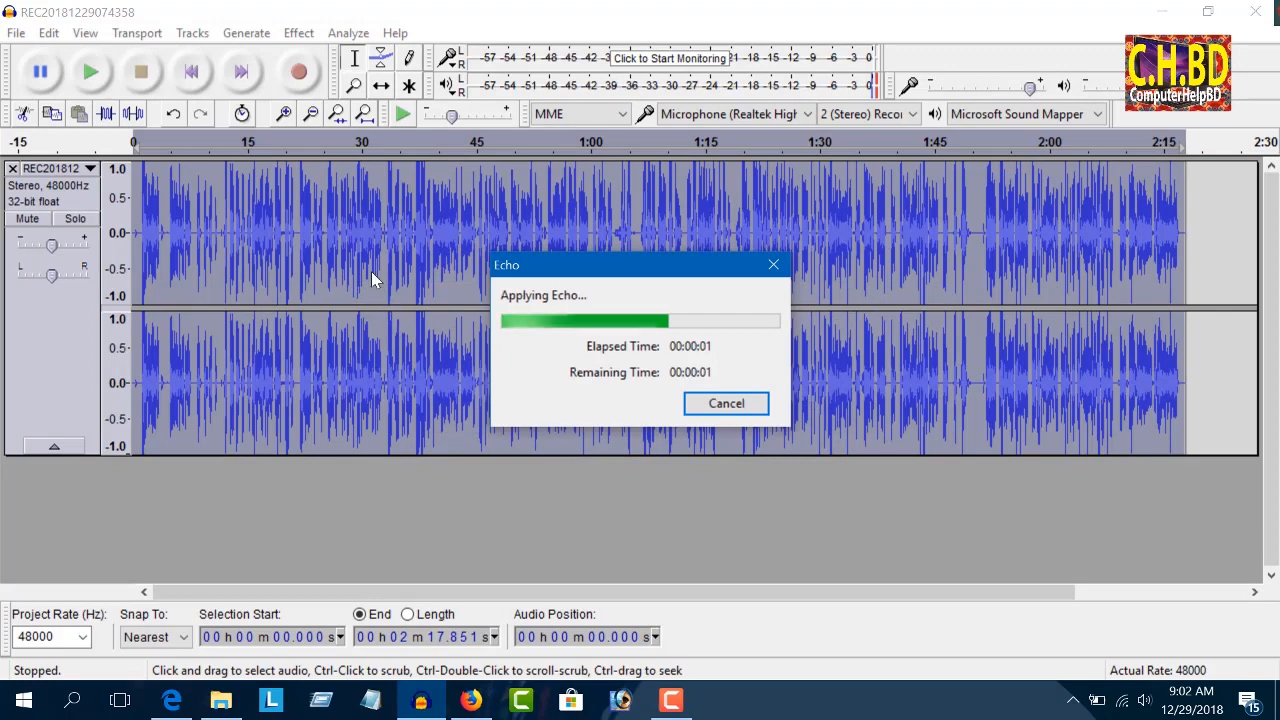
Step: Apply Reverb with its existing settings to the whole recording and play back the opening seconds
left_click(298, 33)
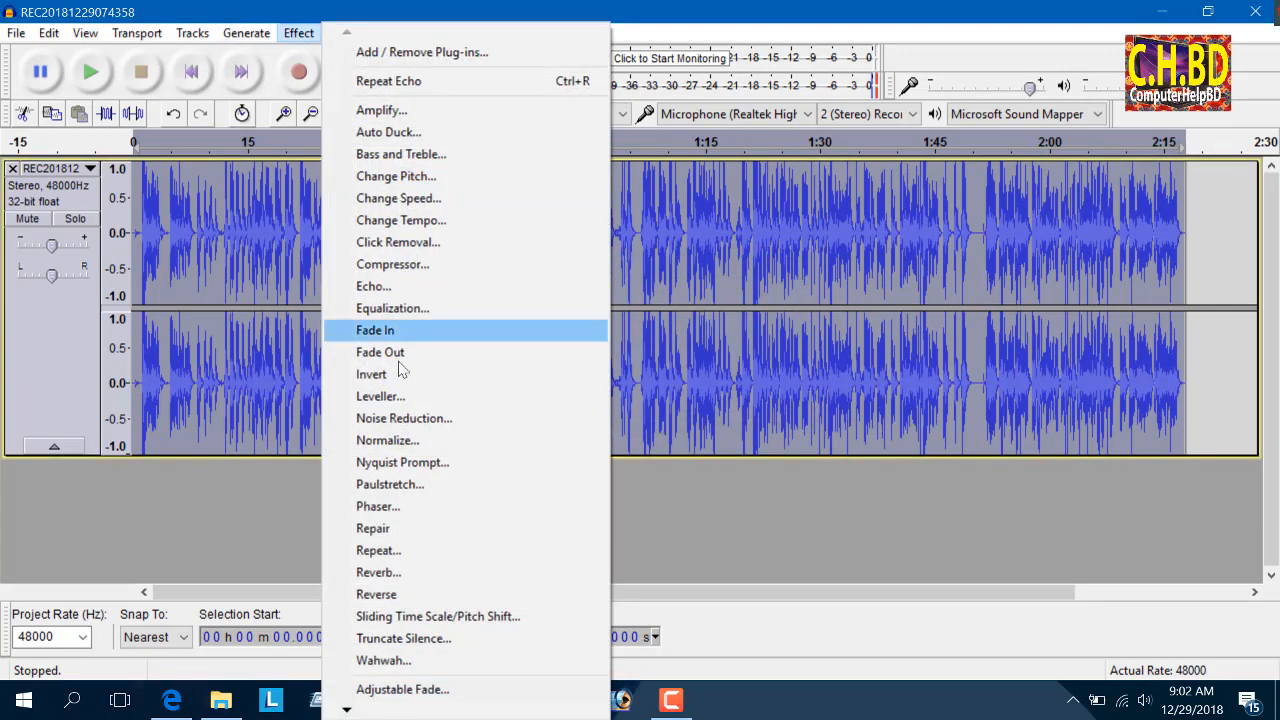
left_click(380, 572)
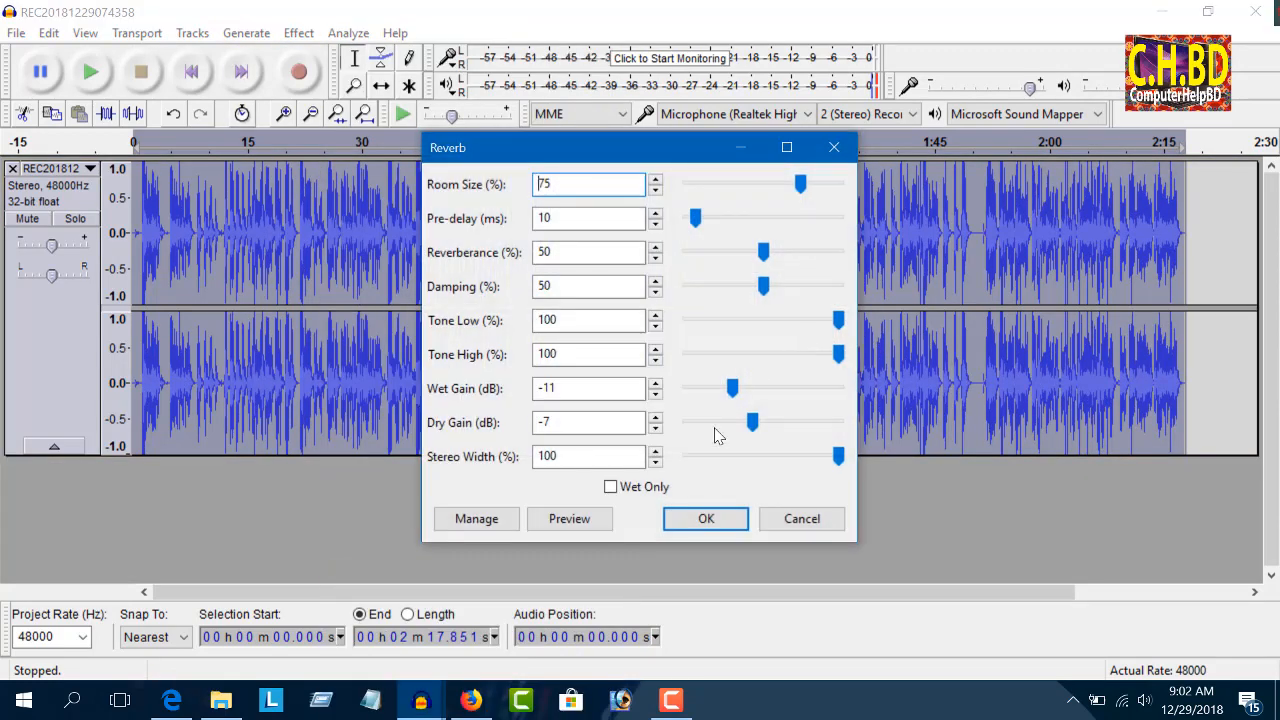
left_click(722, 519)
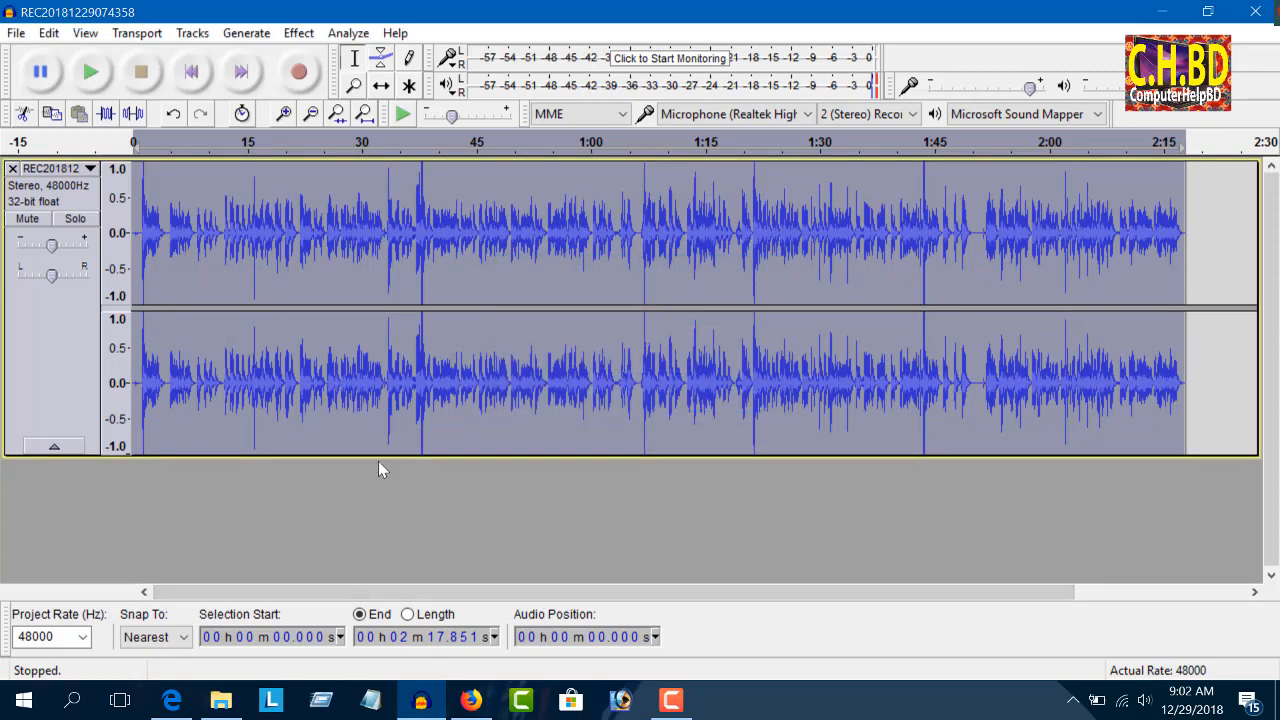
key("space")
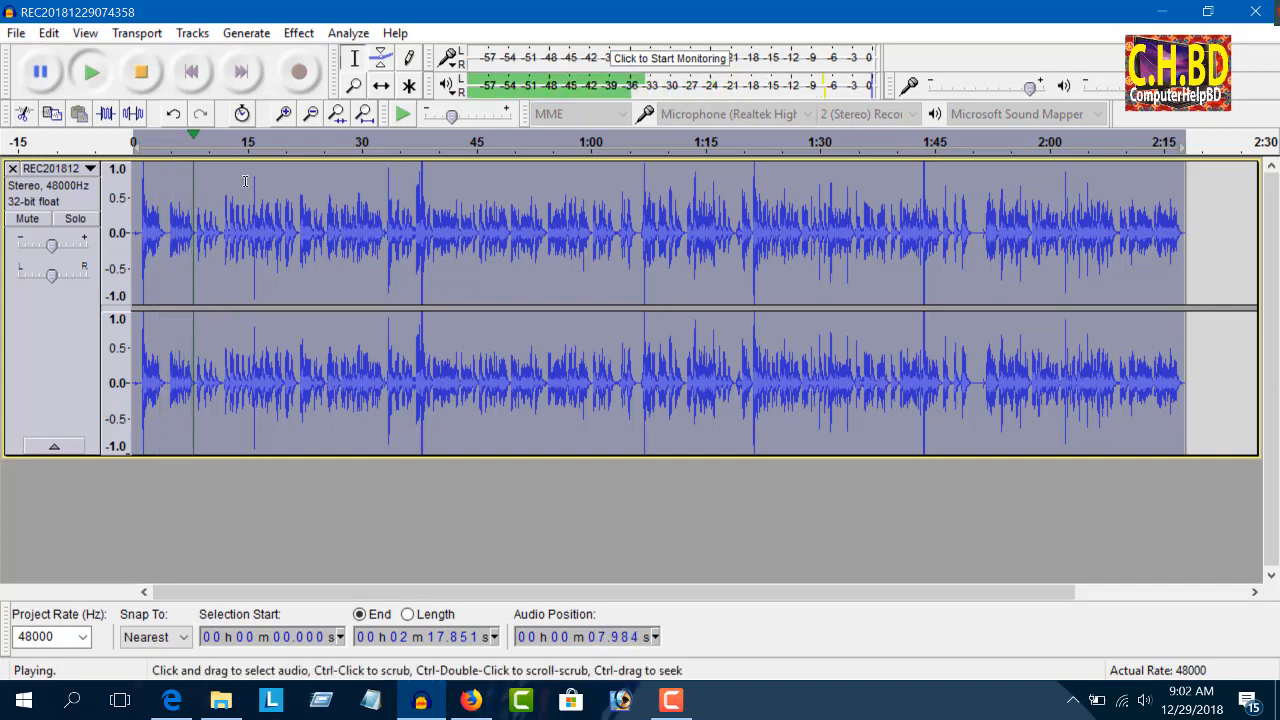
key("space")
Step: Apply the Limiter as a Hard Limit to -3 dB with 10 ms hold on the whole recording and briefly play it
left_click(298, 33)
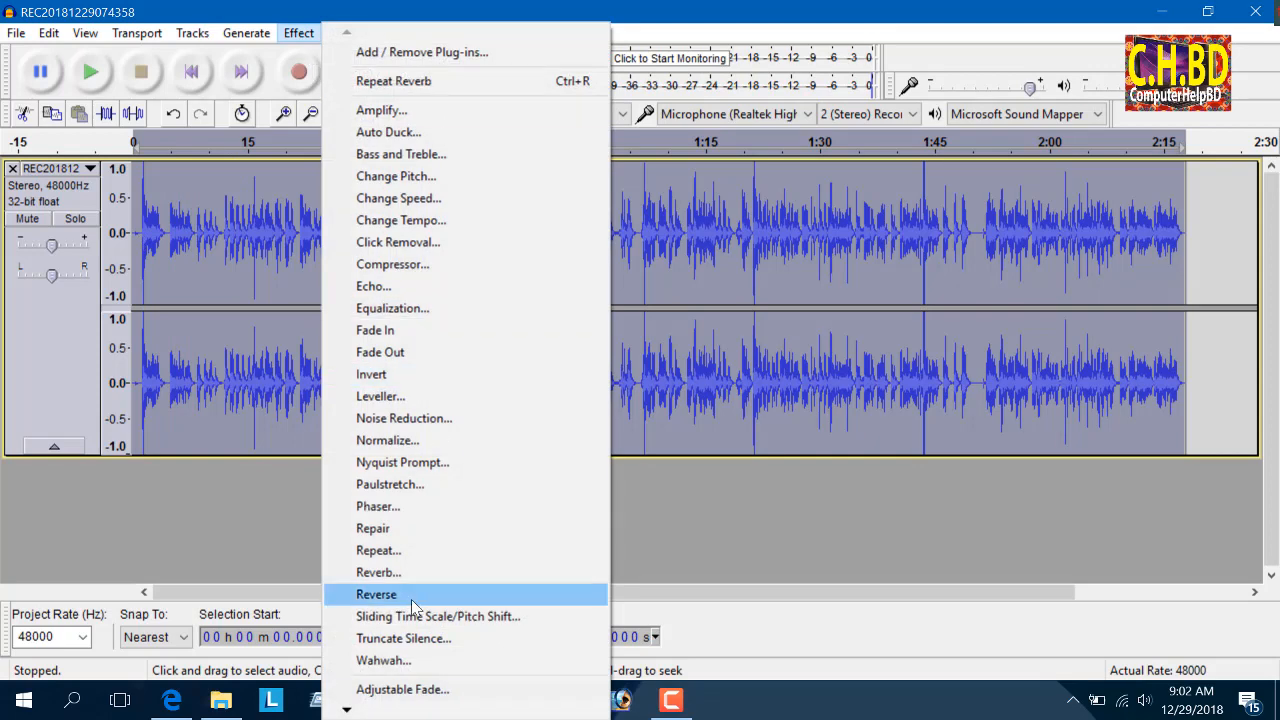
mouse_move(346, 709)
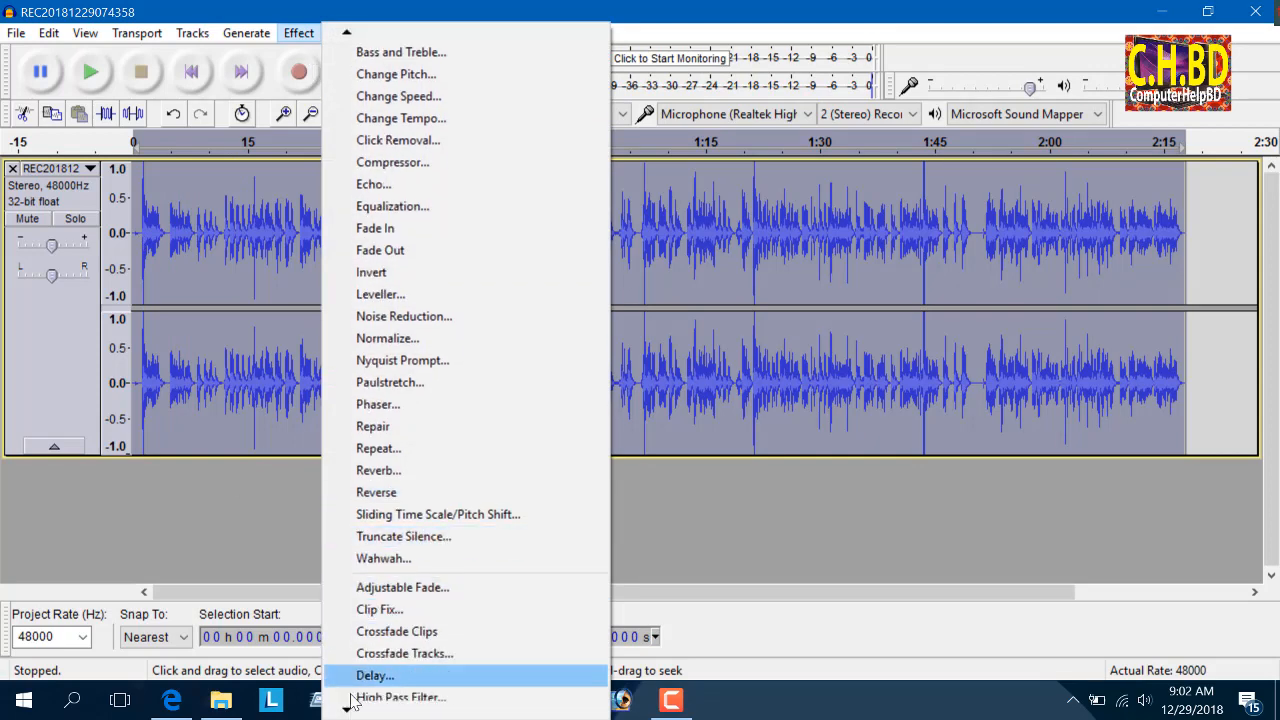
left_click(626, 504)
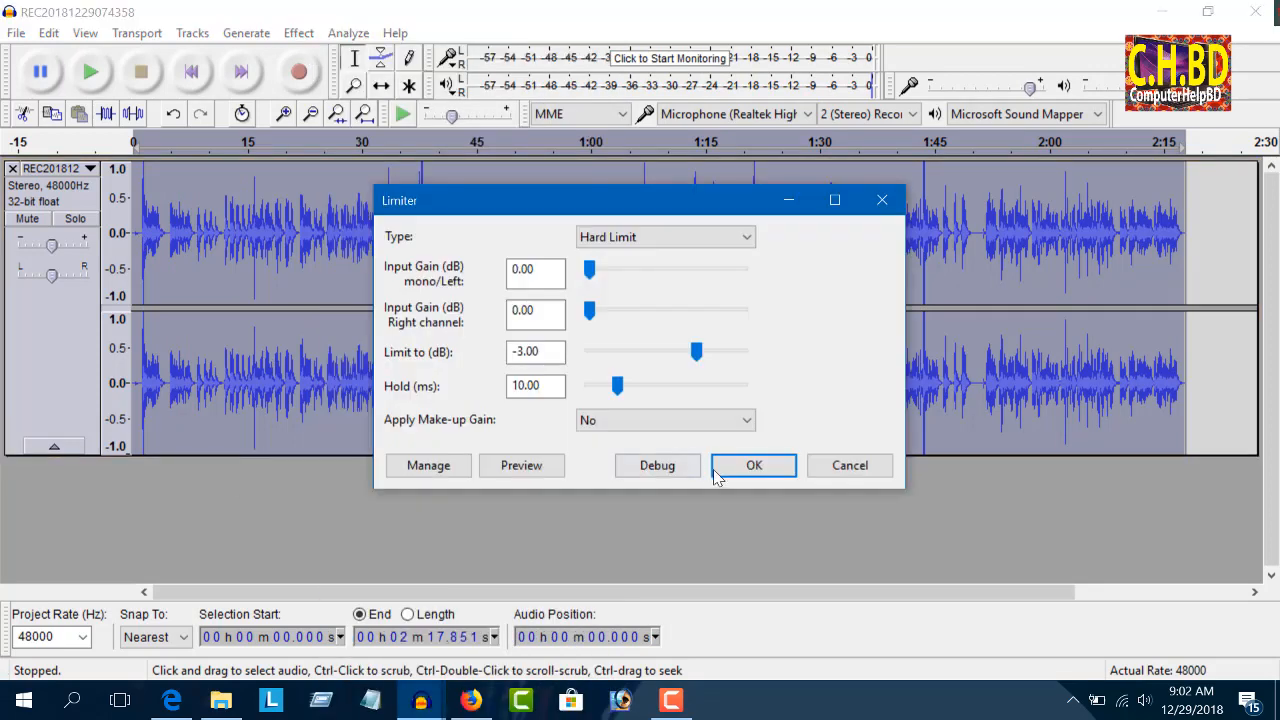
left_click(723, 459)
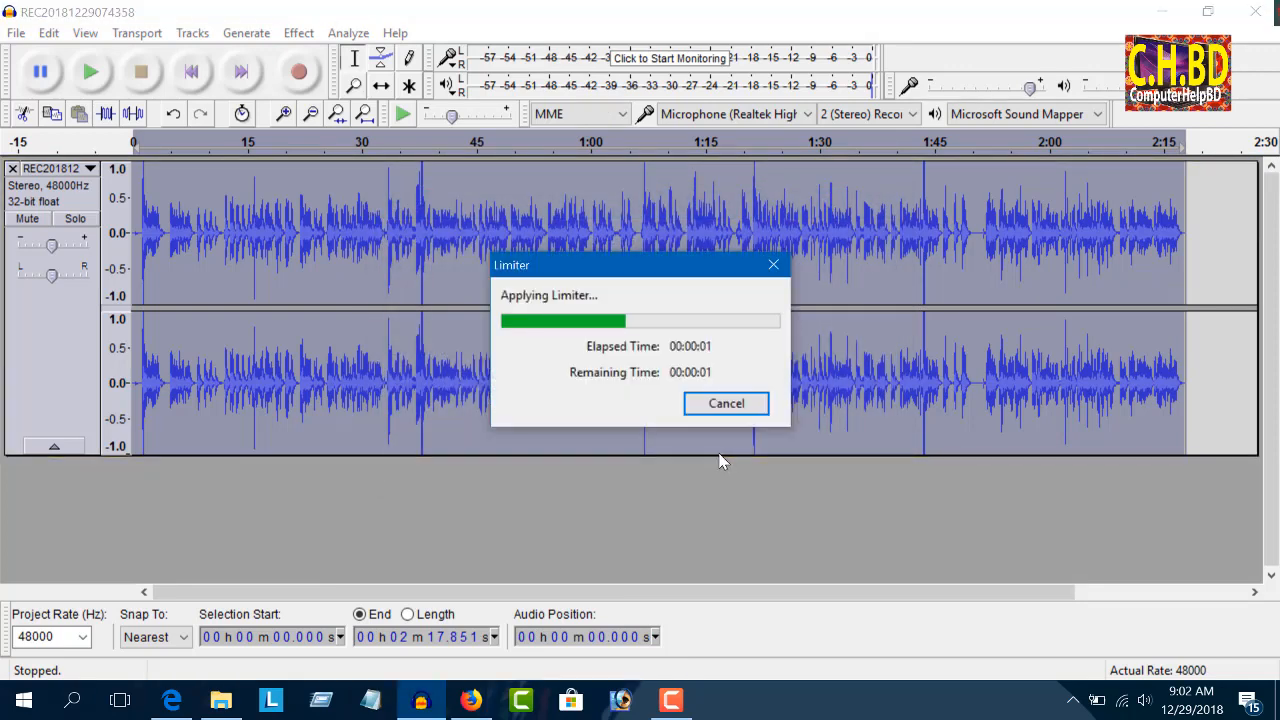
key("space")
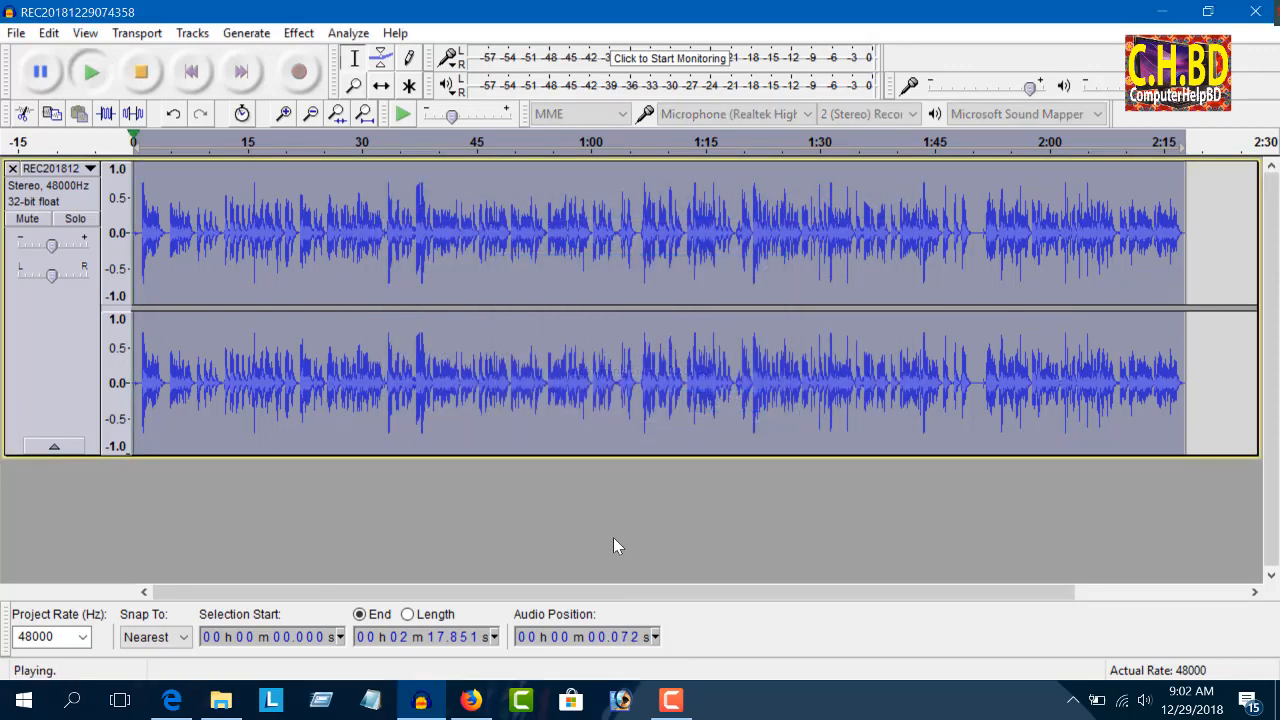
key("space")
Step: Export the audio as a WAV (Microsoft) signed 16-bit PCM file named PALKKK in New folder on the desktop
left_click(15, 32)
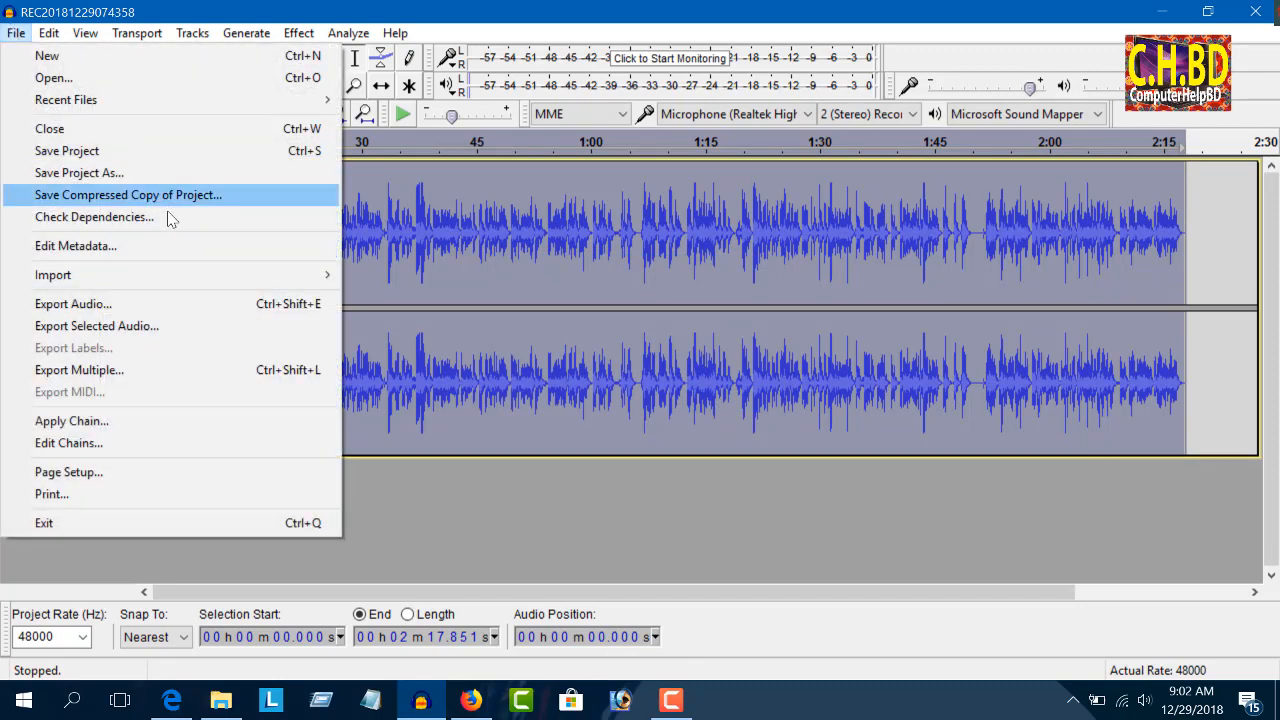
left_click(126, 300)
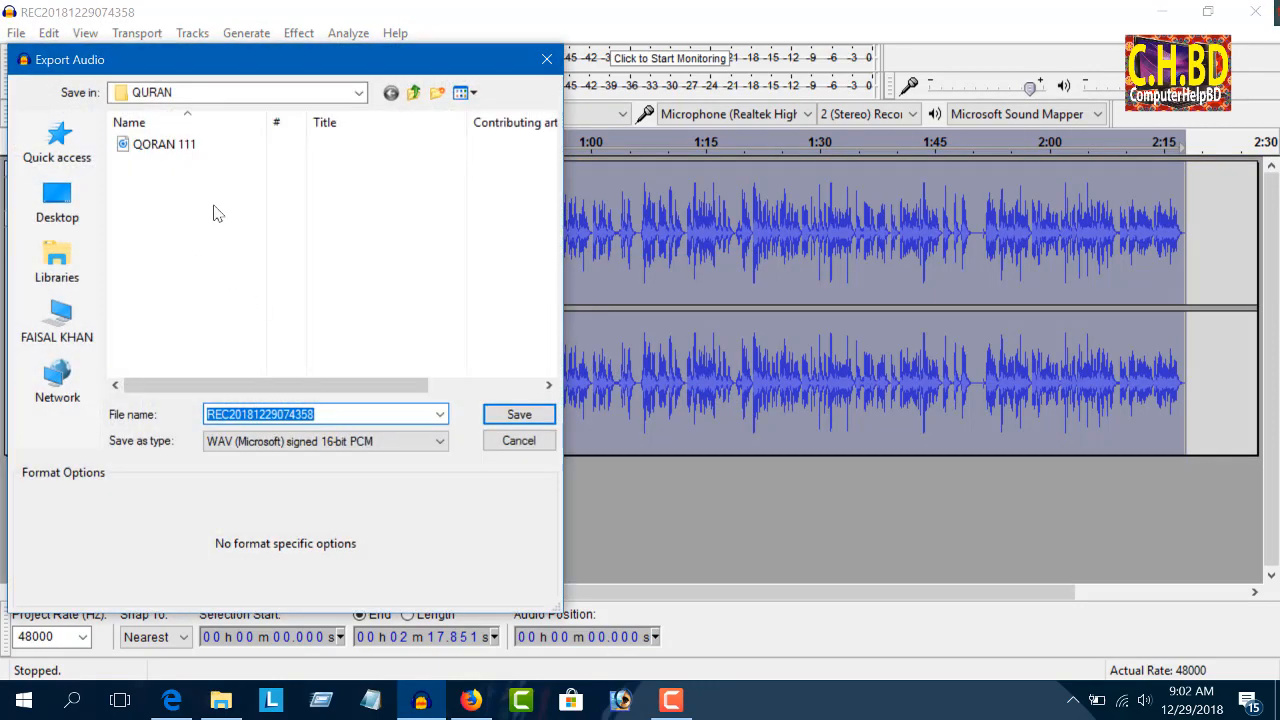
left_click(88, 218)
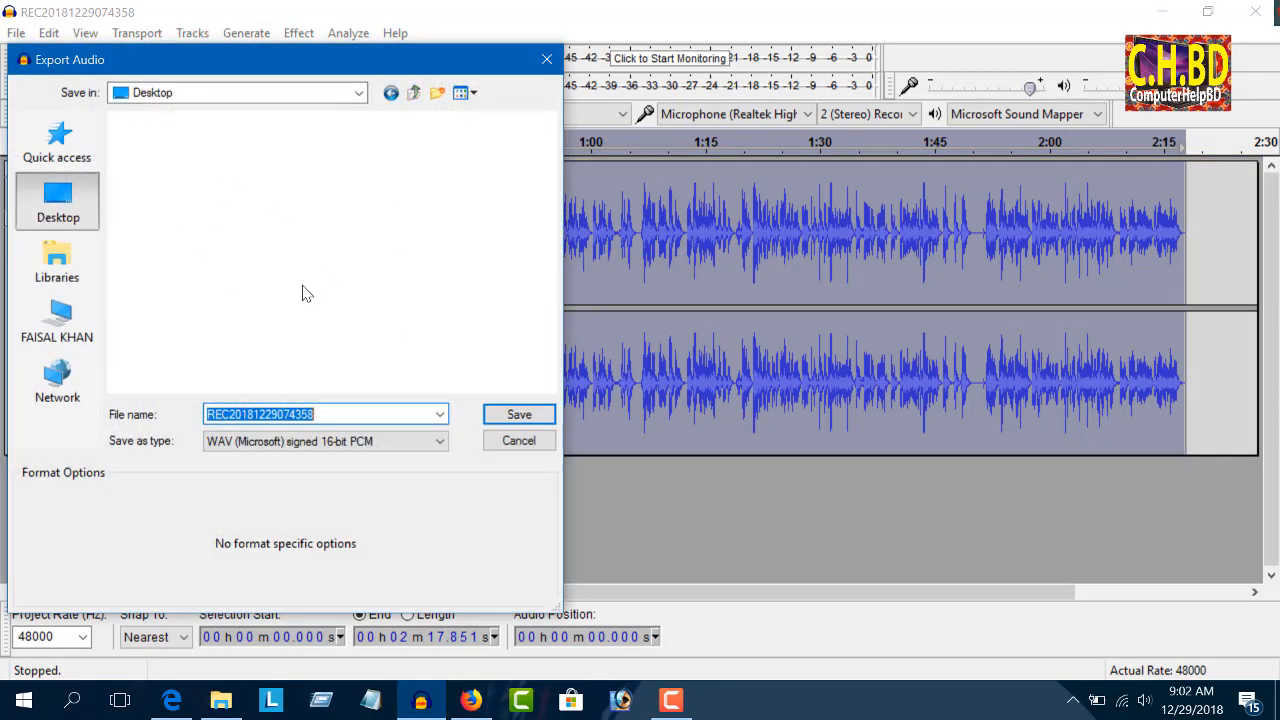
double_click(435, 294)
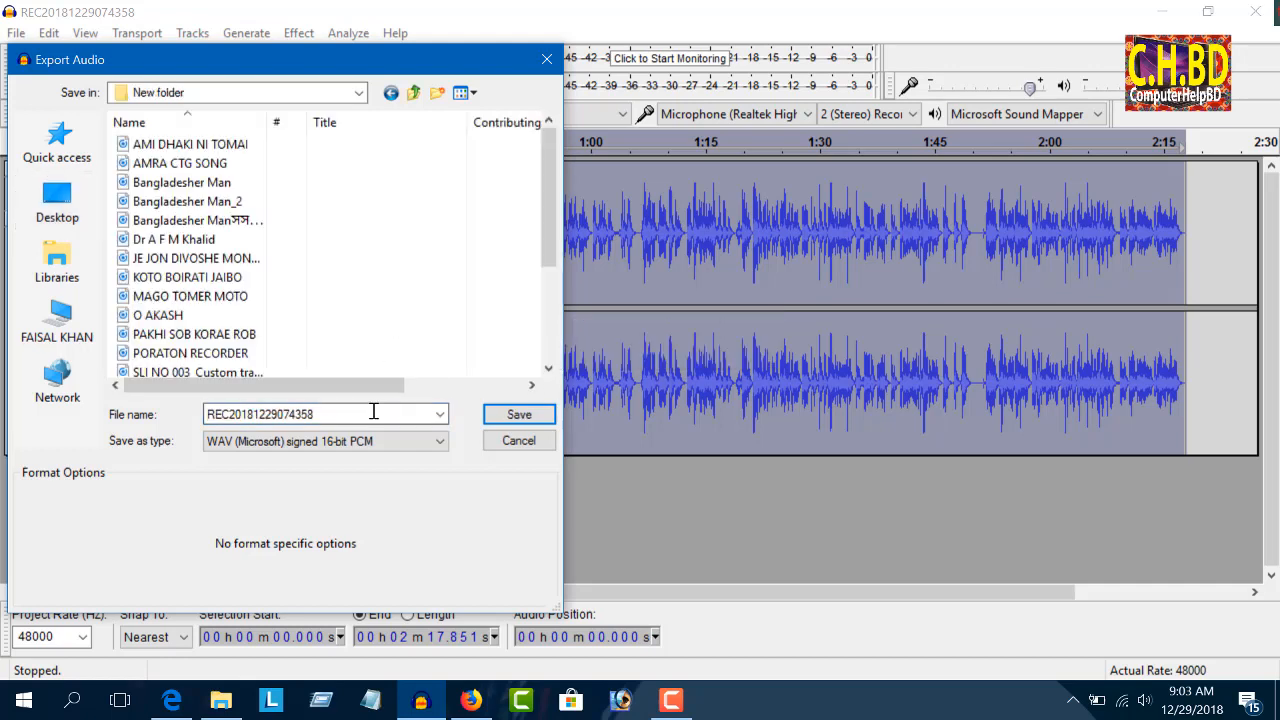
double_click(372, 411)
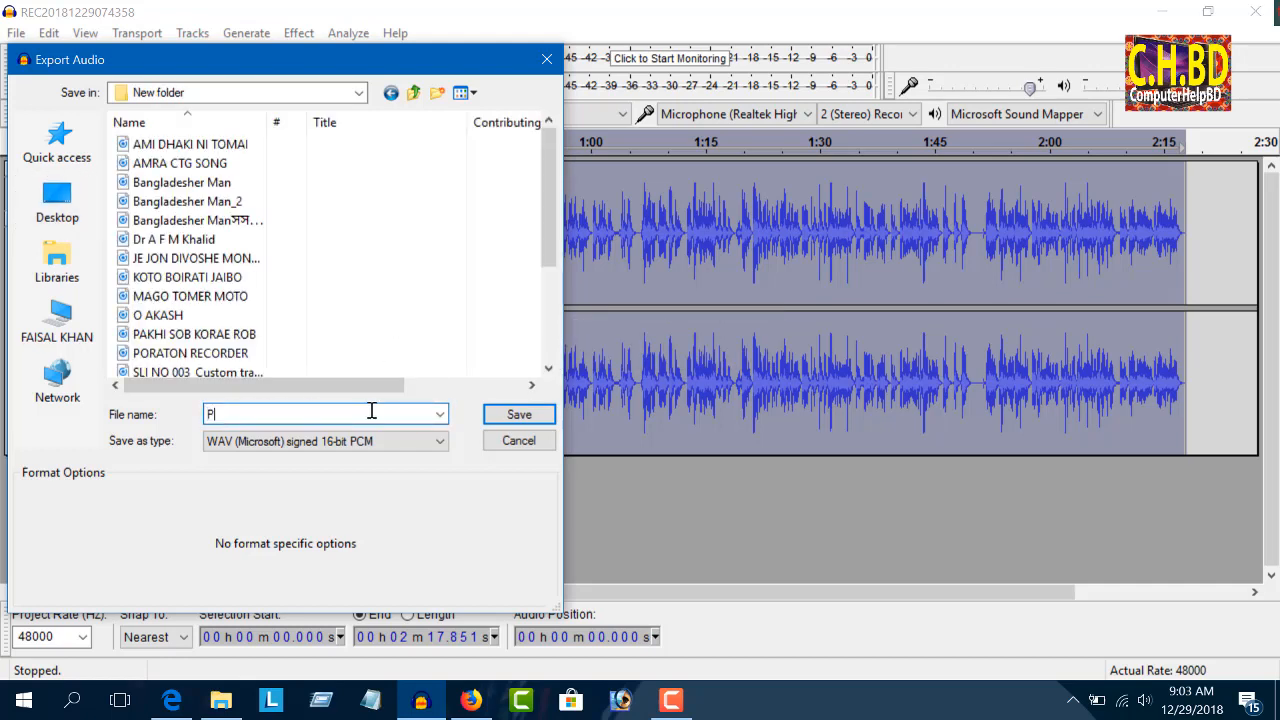
type("PA")
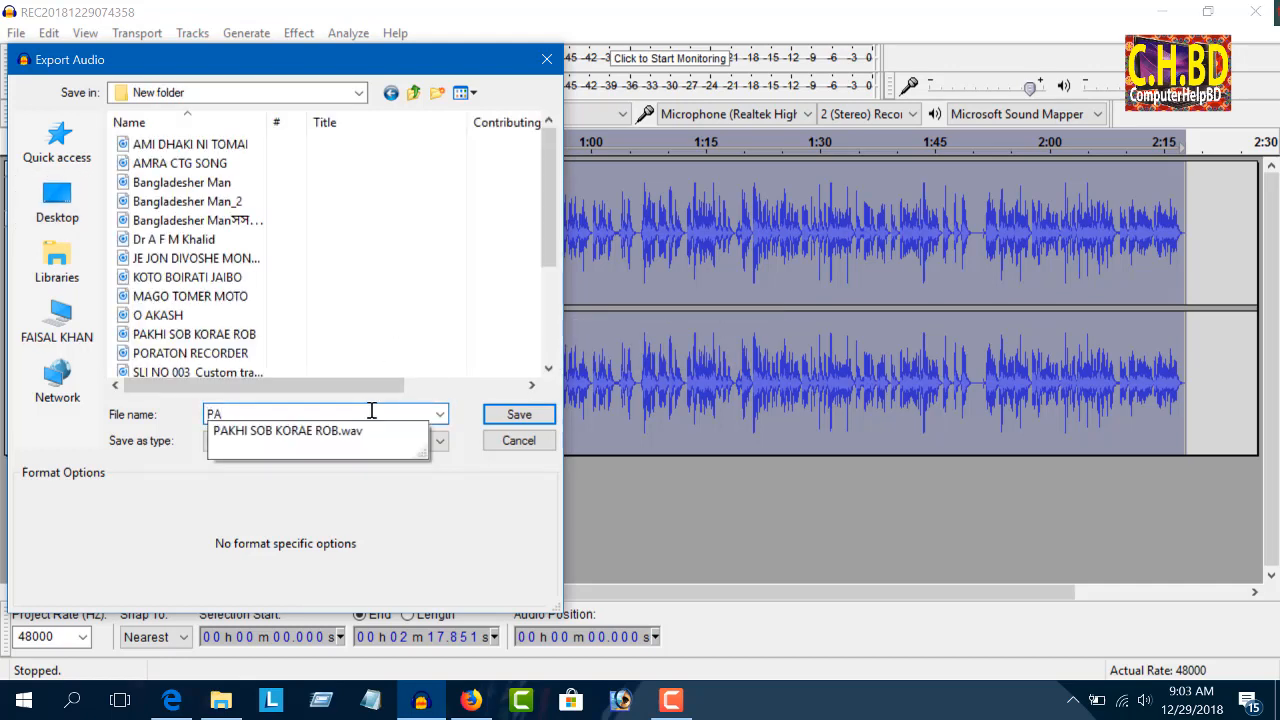
type("LKKK")
key("Return")
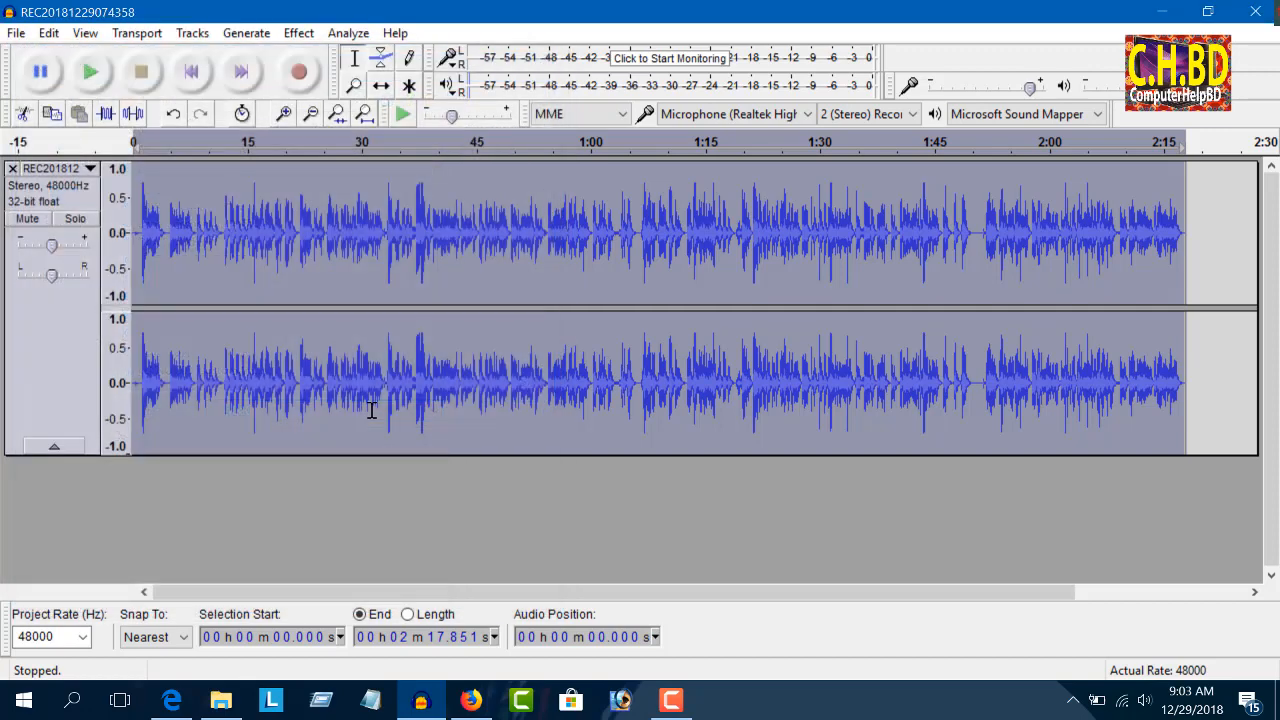
key("Return")
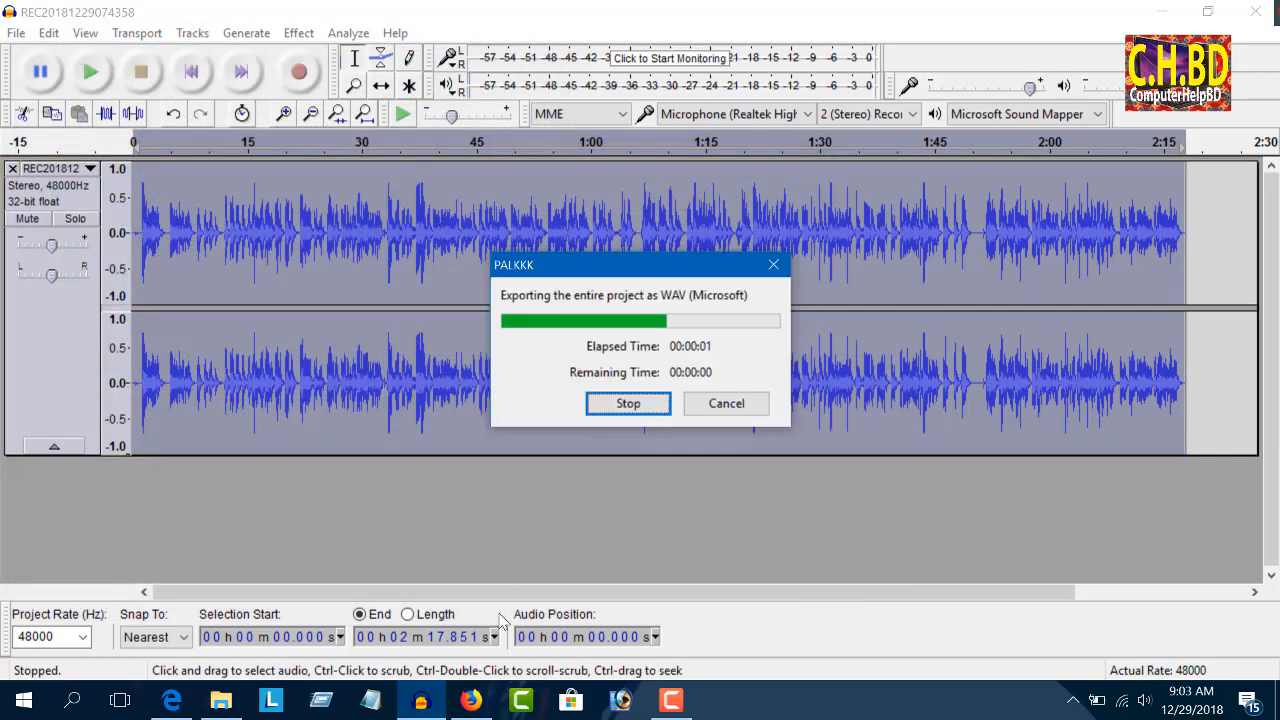
left_click(671, 700)
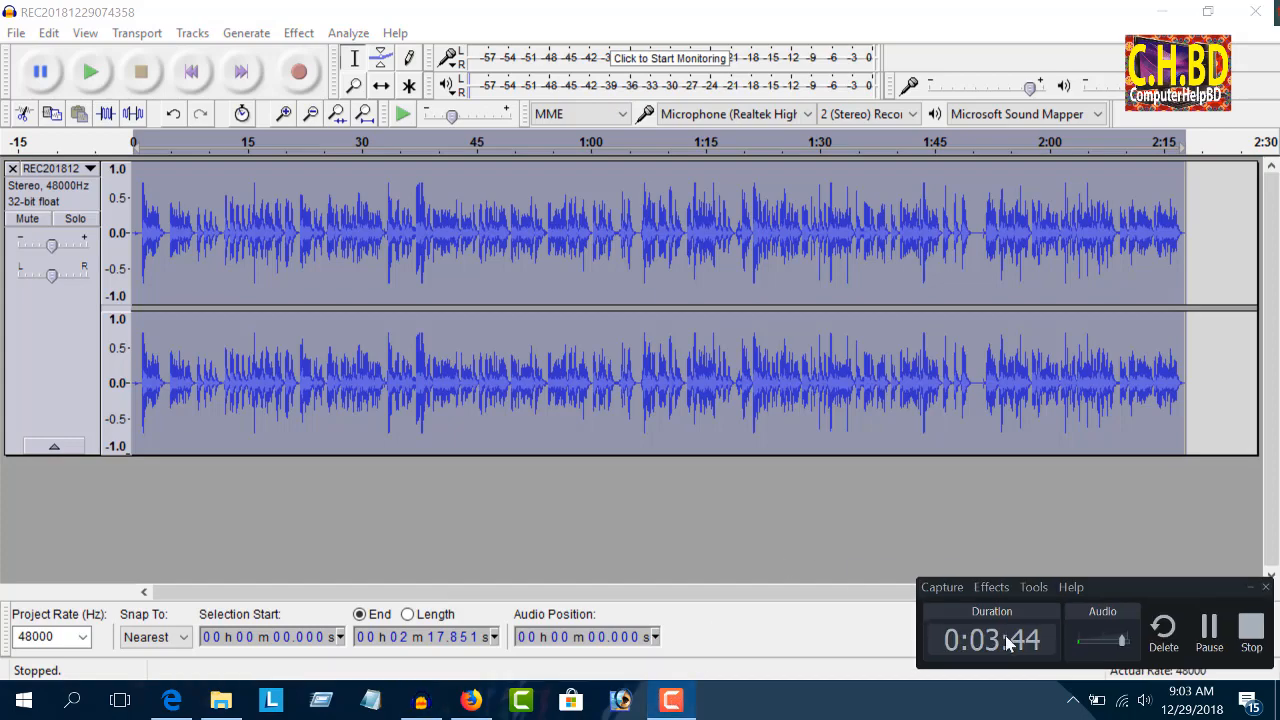